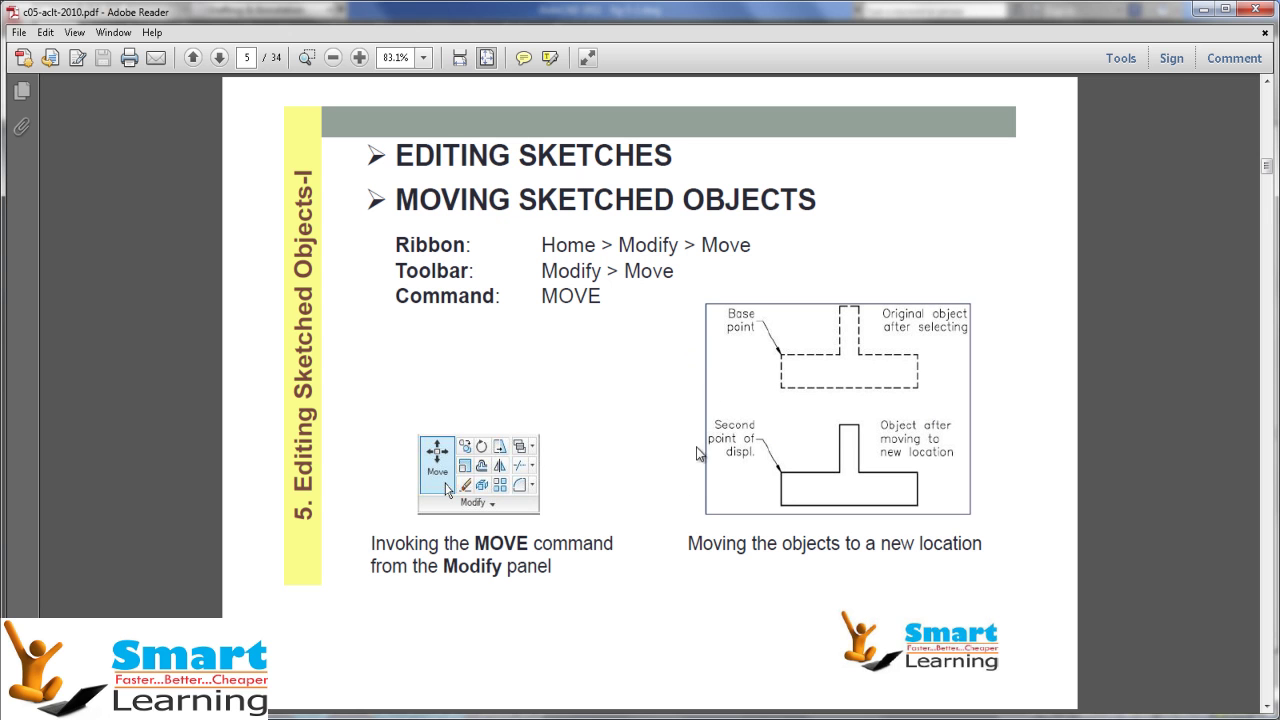
# Switch to the fig-5-2 drawing in AutoCAD and pan the T-shaped object into view
pyautogui.moveTo(390, 712)
pyautogui.click(360, 640)
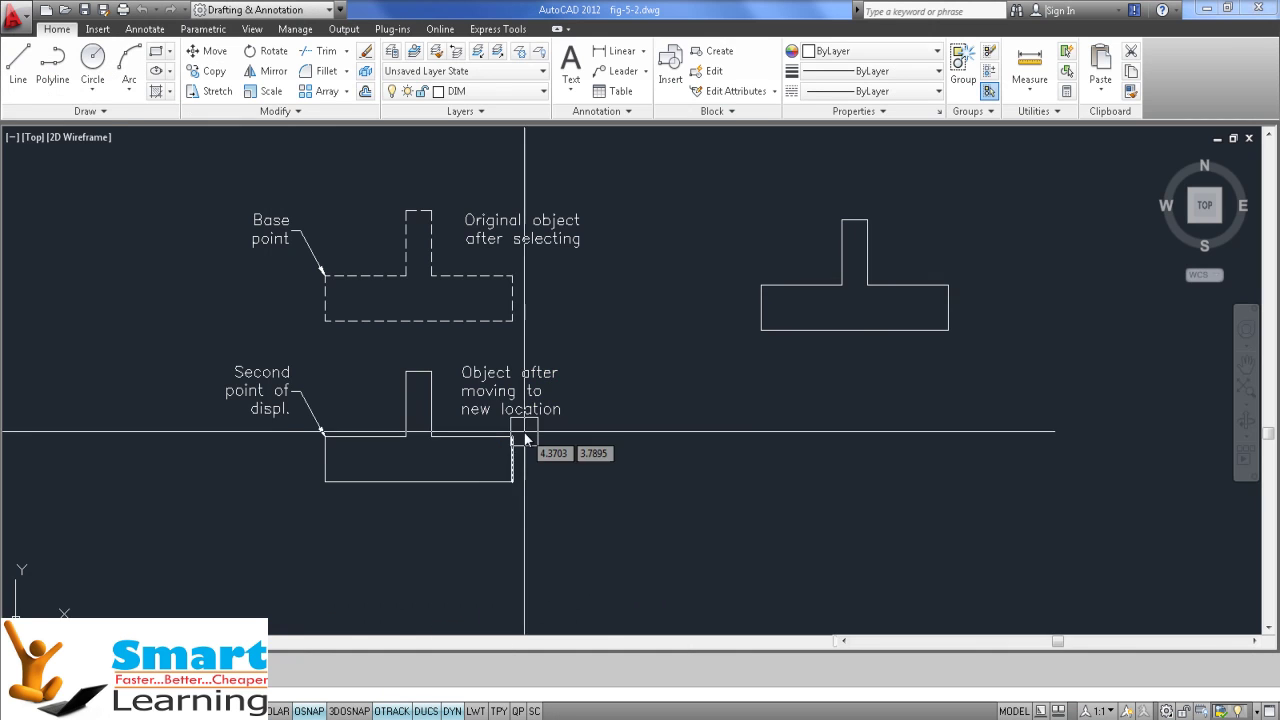
pyautogui.moveTo(699, 409); pyautogui.dragTo(594, 404, button='middle')
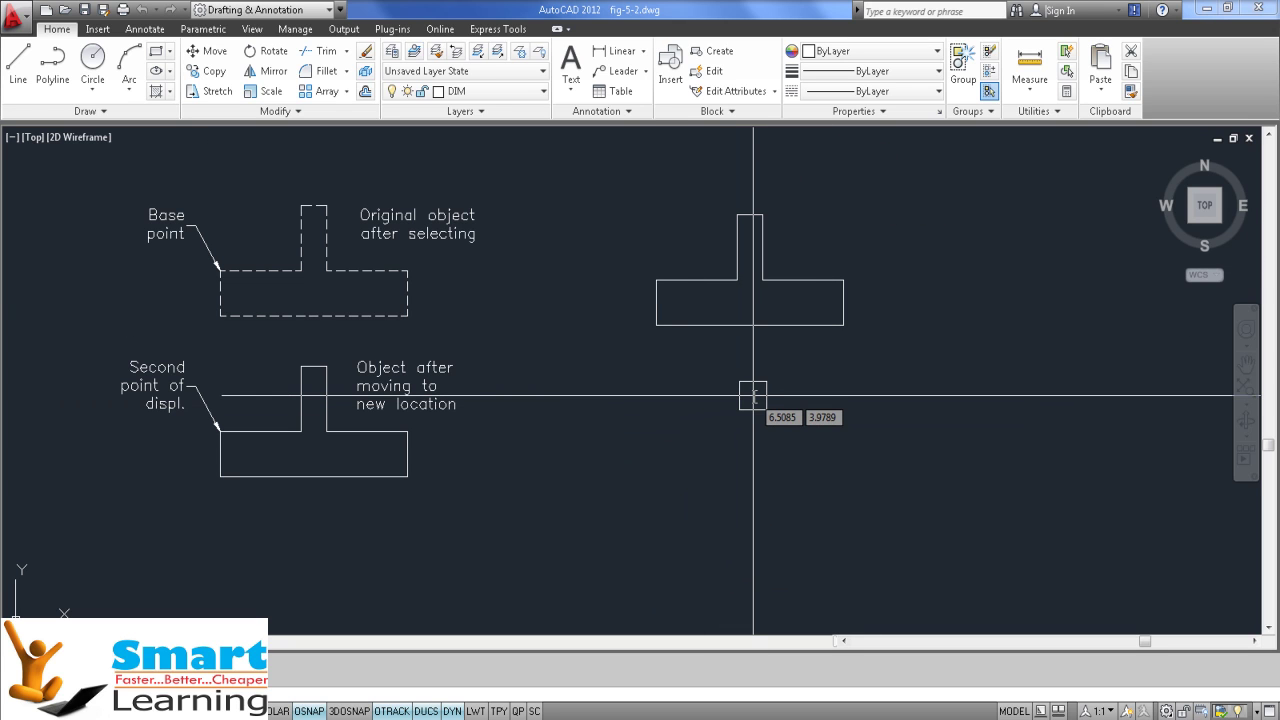
# Select the T-shape's vertical and horizontal edges one at a time, clearing each selection
pyautogui.click(738, 250)
pyautogui.press('Escape')
pyautogui.click(762, 247)
pyautogui.press('Escape')
pyautogui.click(803, 280)
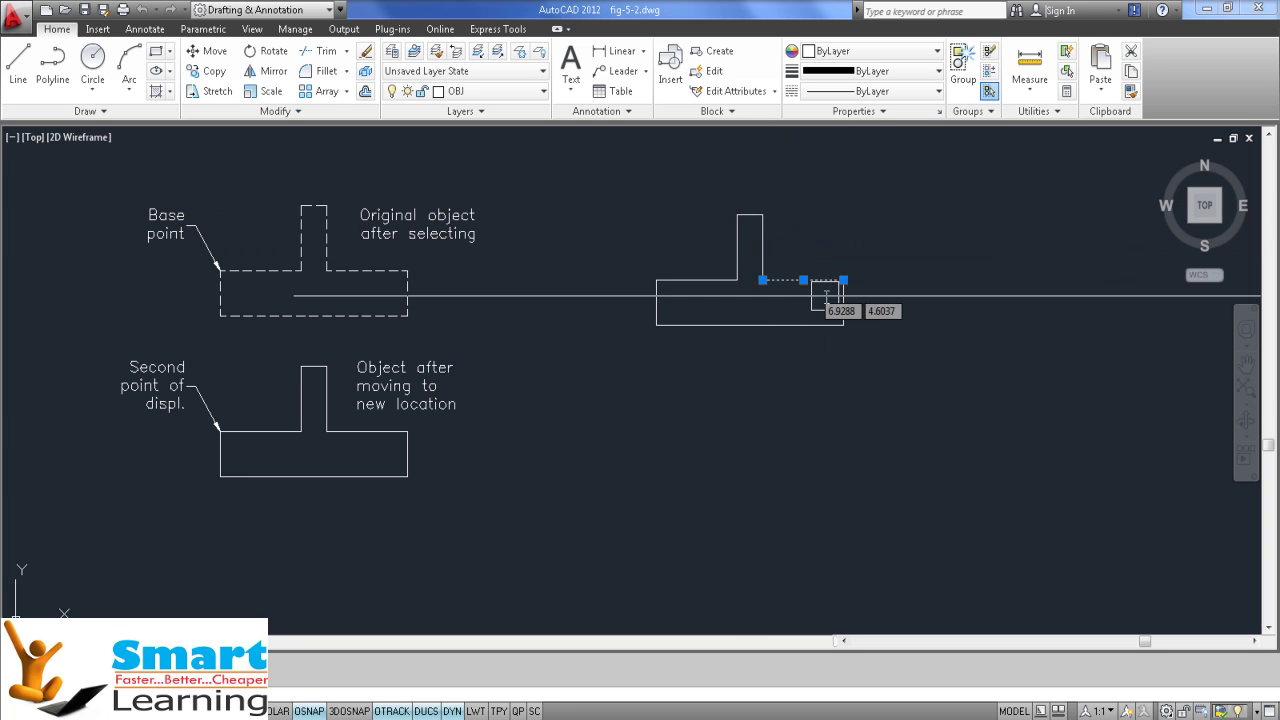
pyautogui.press('Escape')
pyautogui.click(656, 283)
pyautogui.press('Escape')
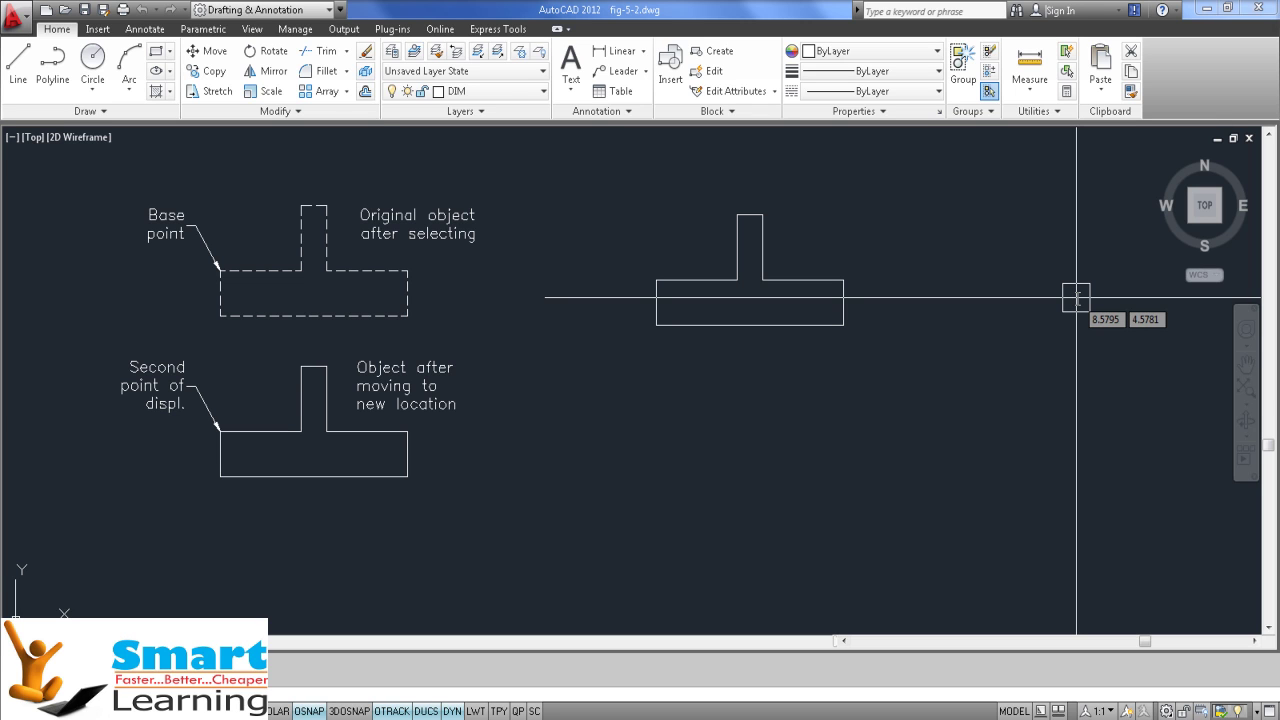
# Use SELECT with the Last option to pick the last-drawn line, adding the right edge
pyautogui.write('SELECT')
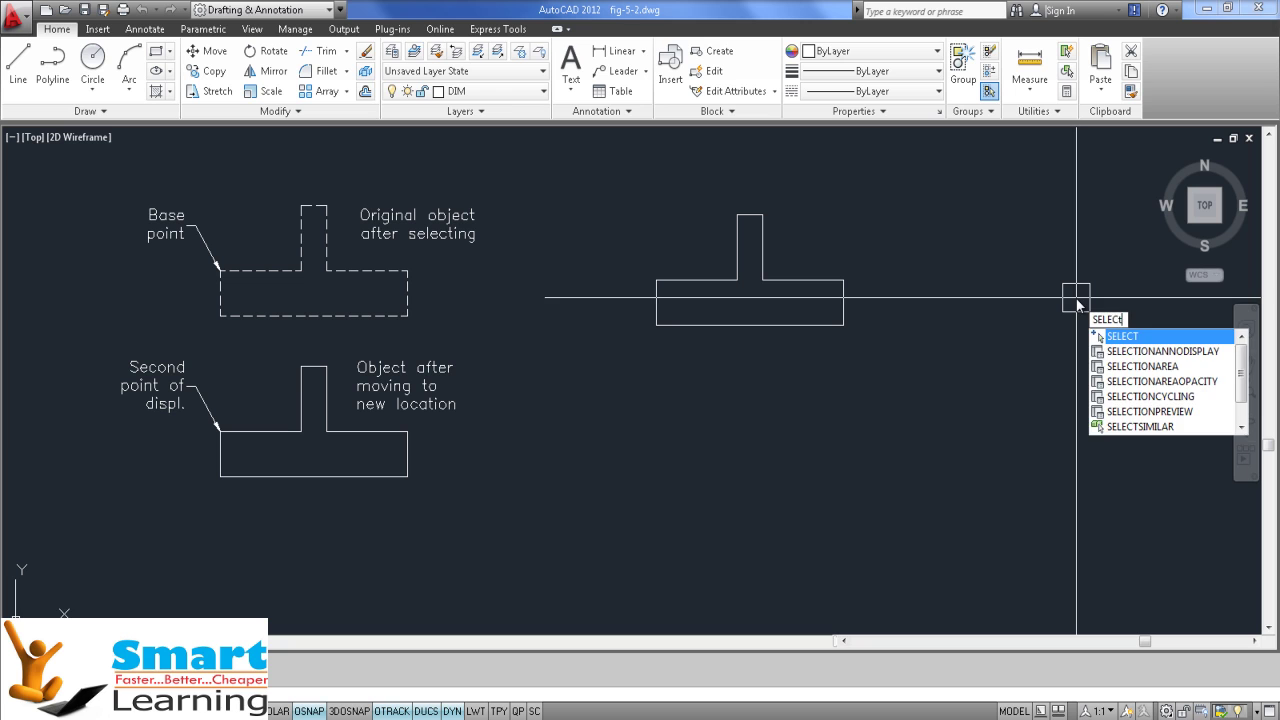
pyautogui.press('Return')
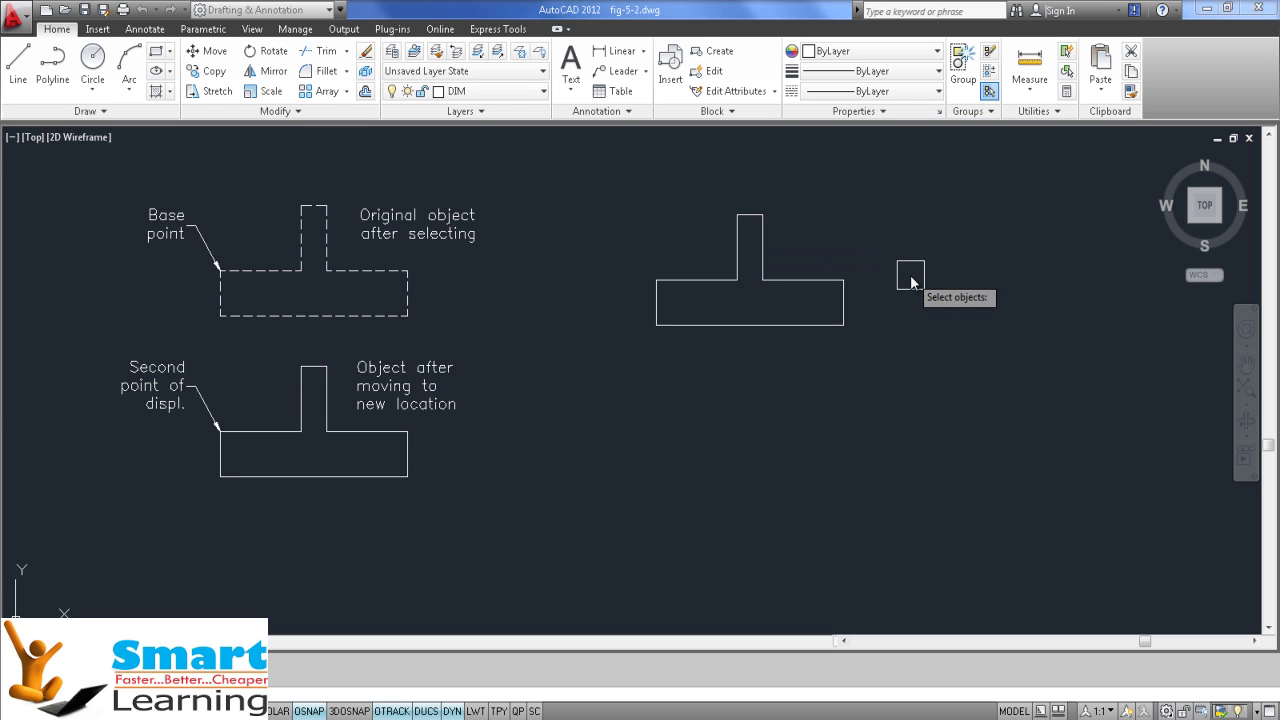
pyautogui.write('l')
pyautogui.press('Return')
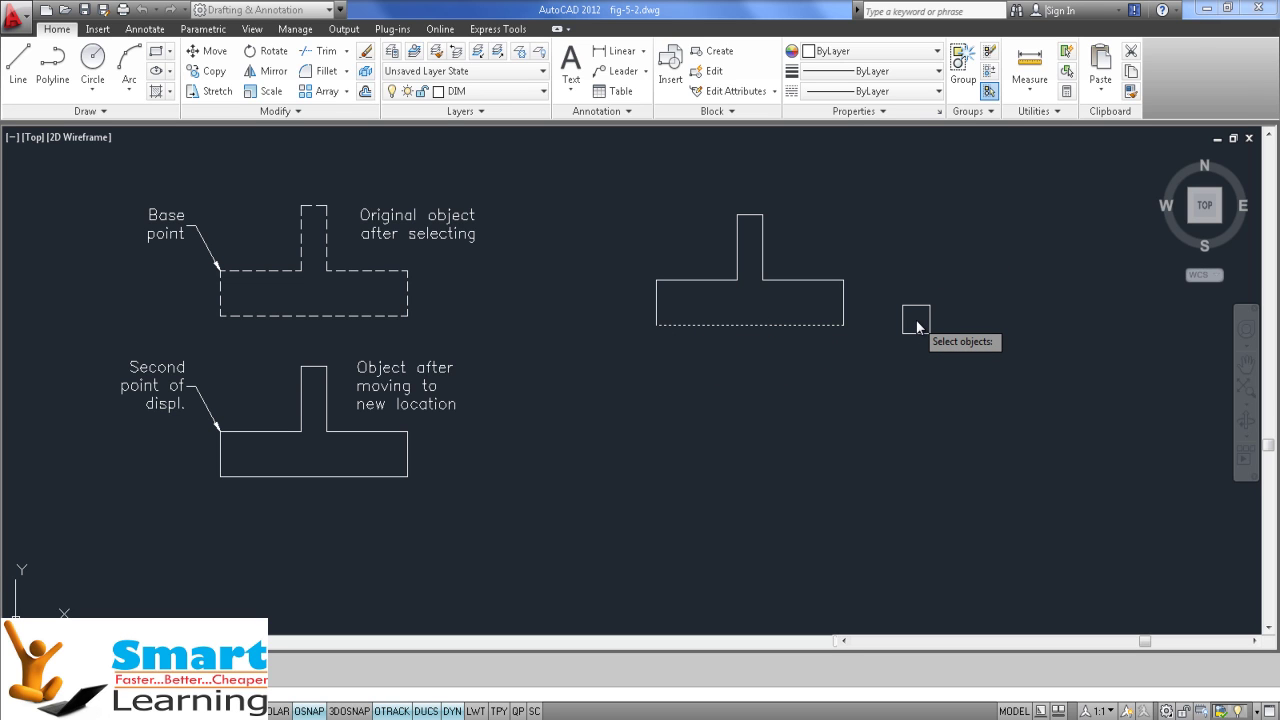
pyautogui.click(845, 309)
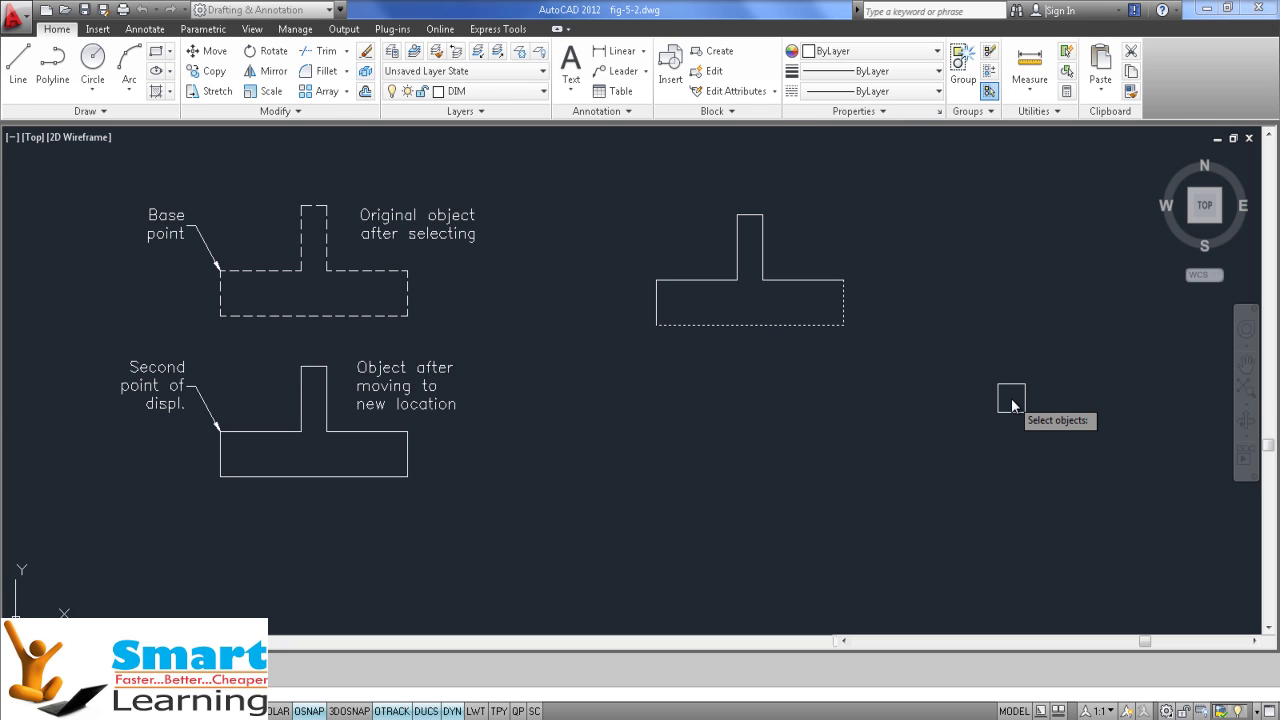
pyautogui.press('Escape')
# Reselect the Previous selection set with SELECT, then start a new SELECT
pyautogui.write('select')
pyautogui.press('Return')
pyautogui.write('p')
pyautogui.press('Return')
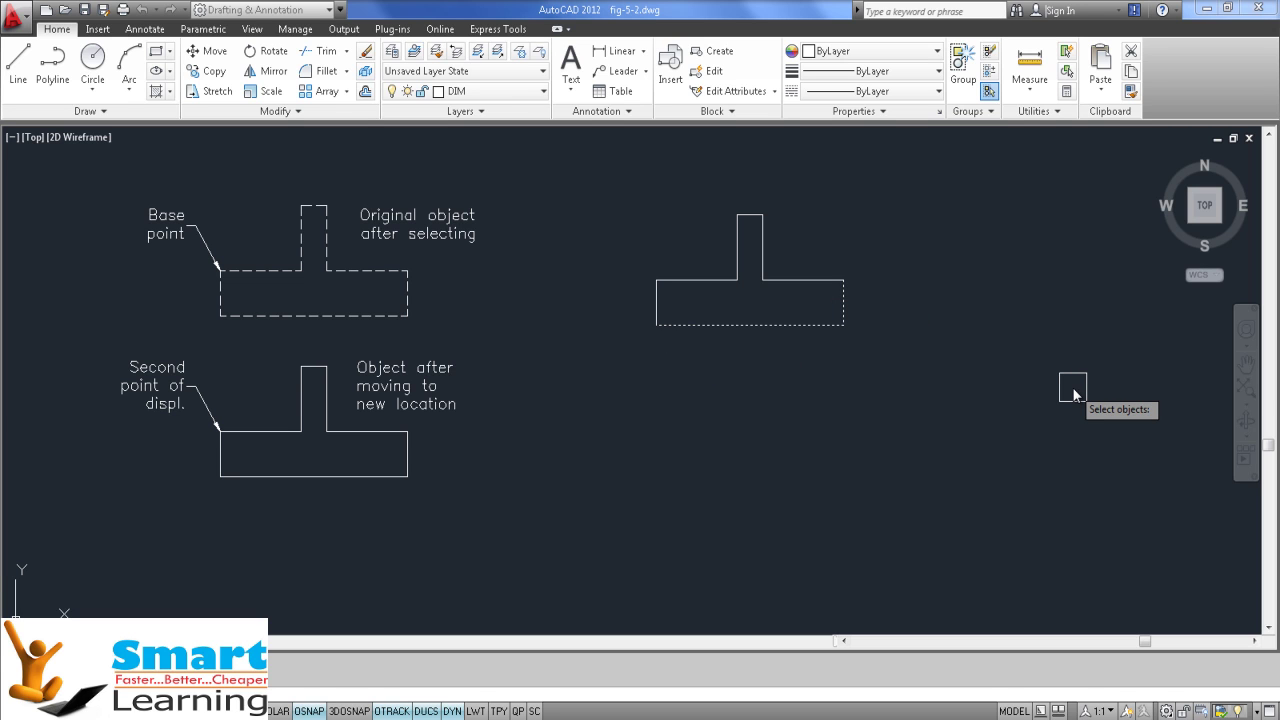
pyautogui.press('Return')
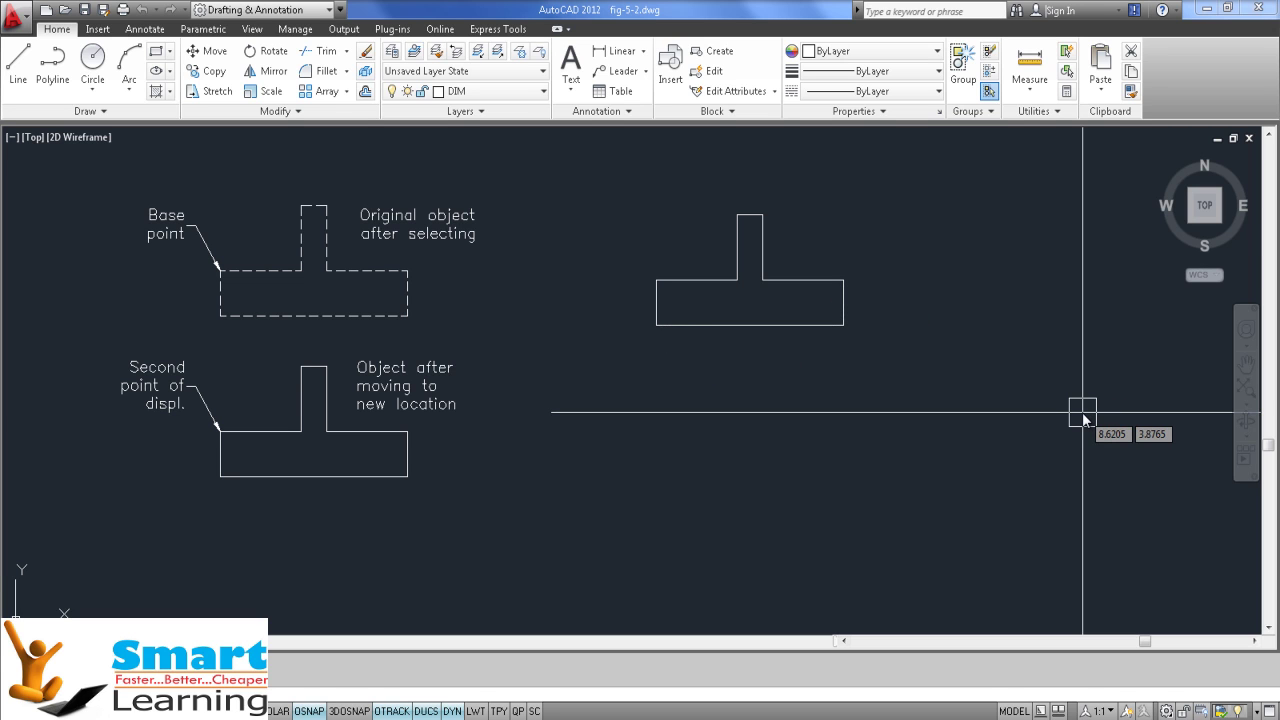
pyautogui.write('SELECT')
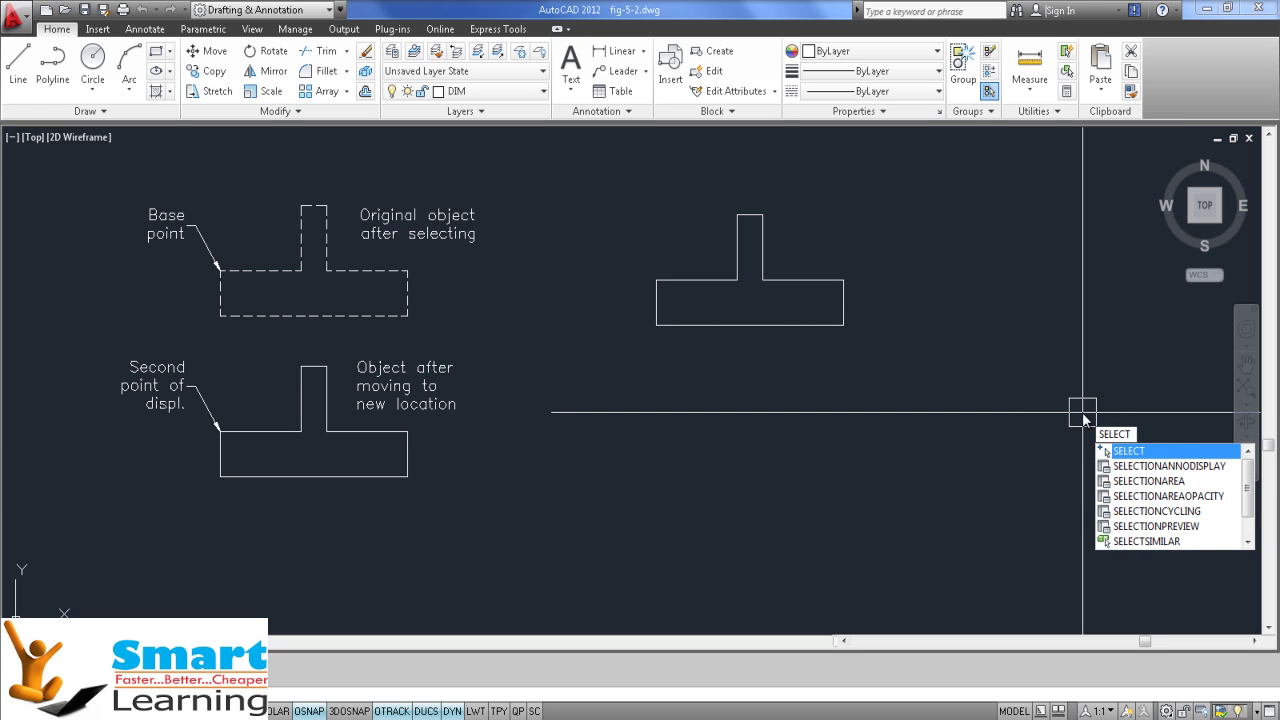
pyautogui.press('Return')
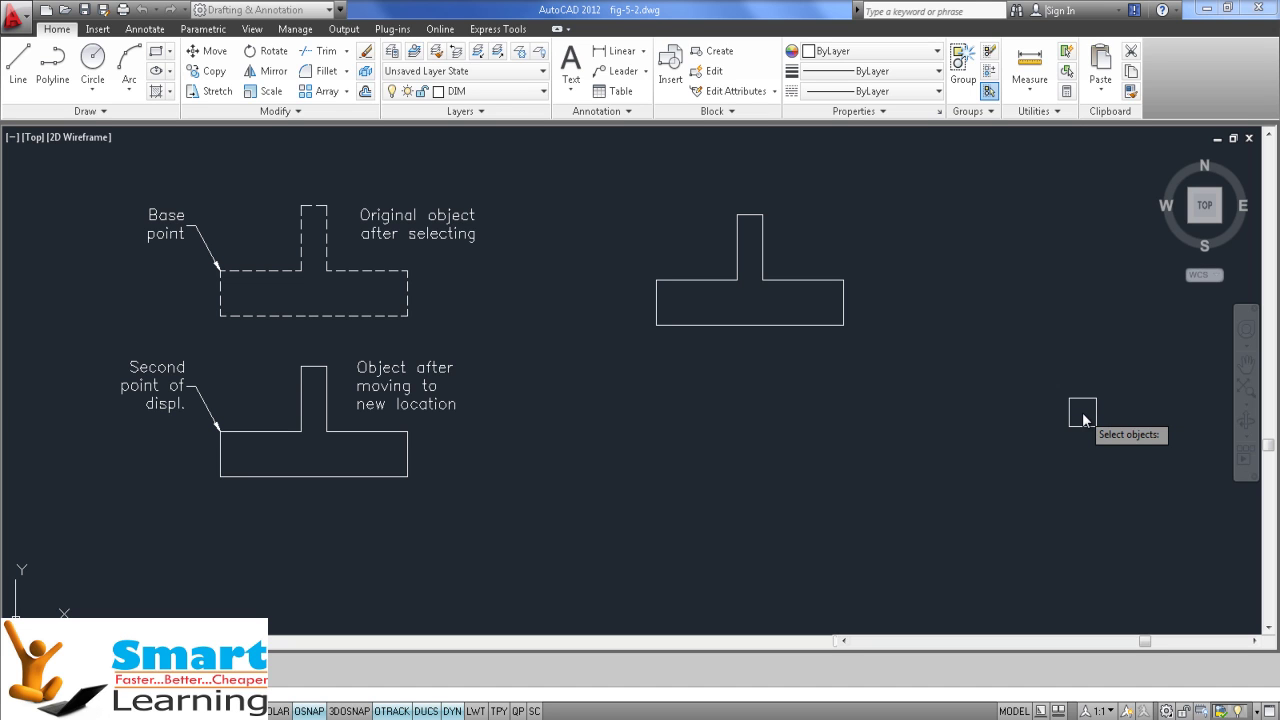
# Draw a five-point fence across the T-shape's stem, base and right end to select the crossed edges
pyautogui.write('f')
pyautogui.press('Return')
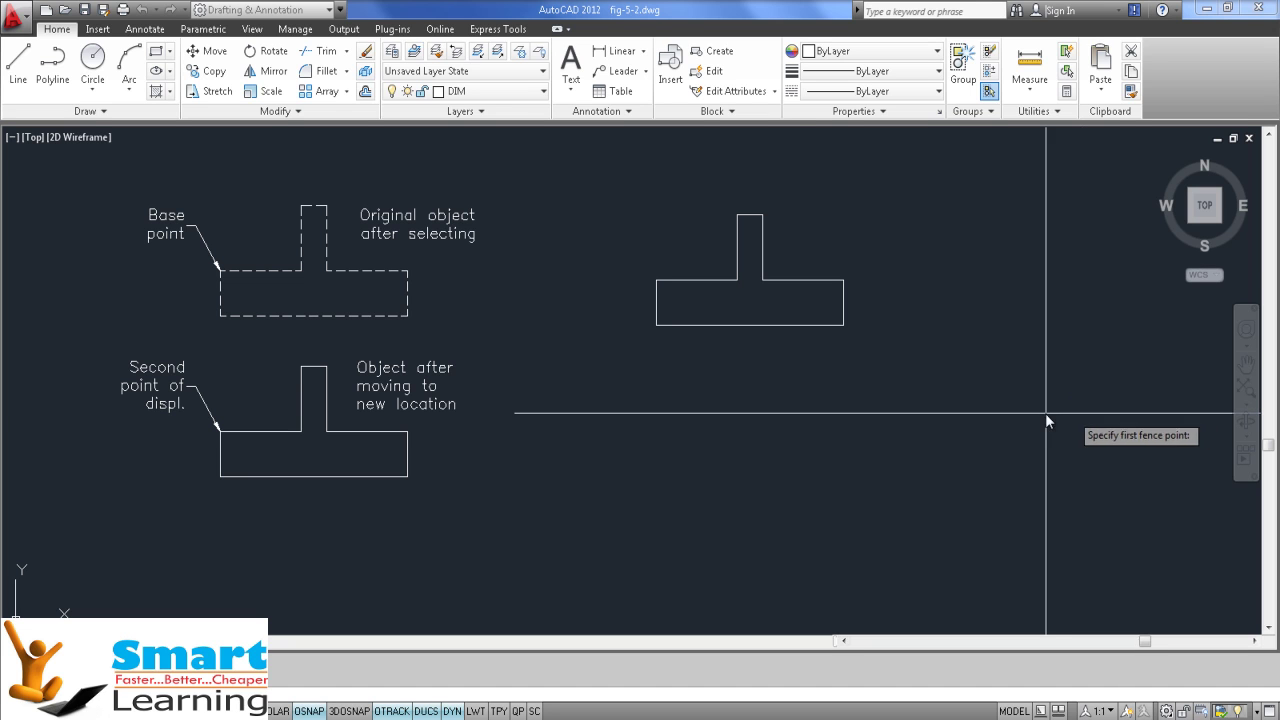
pyautogui.scroll(4, 725, 243)
pyautogui.click(695, 297)
pyautogui.click(790, 162)
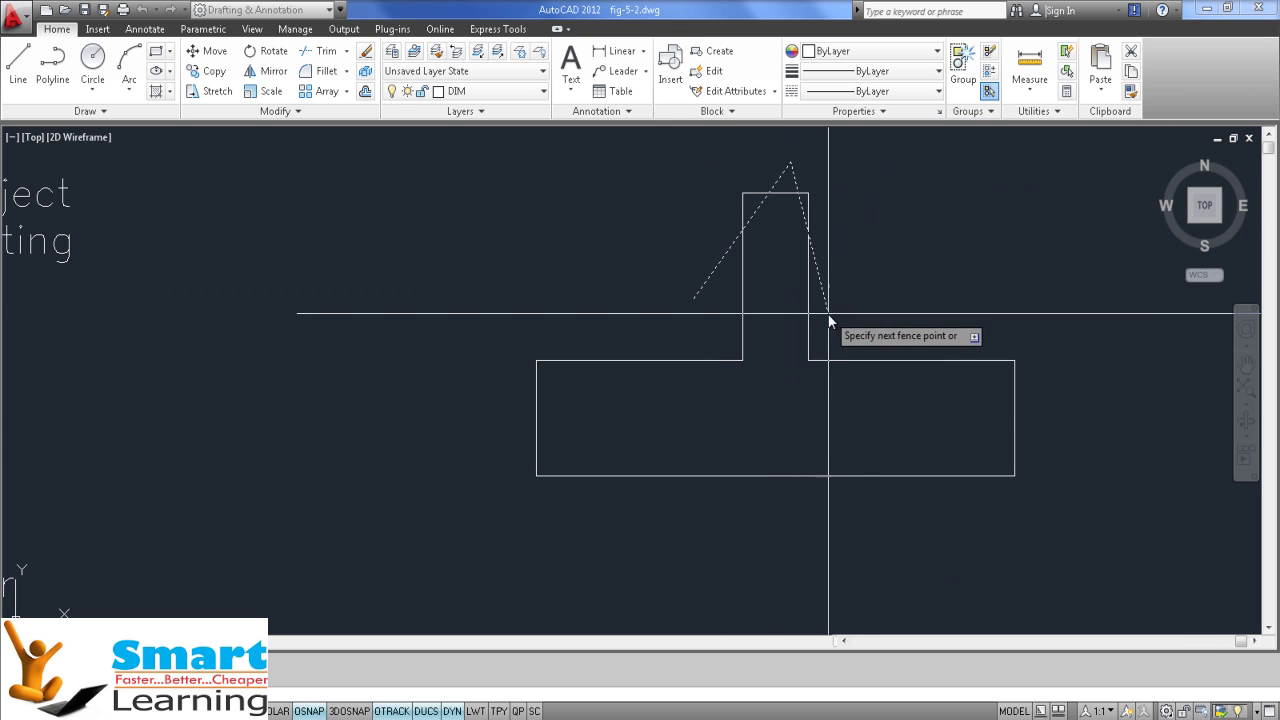
pyautogui.click(828, 315)
pyautogui.click(900, 405)
pyautogui.click(1070, 417)
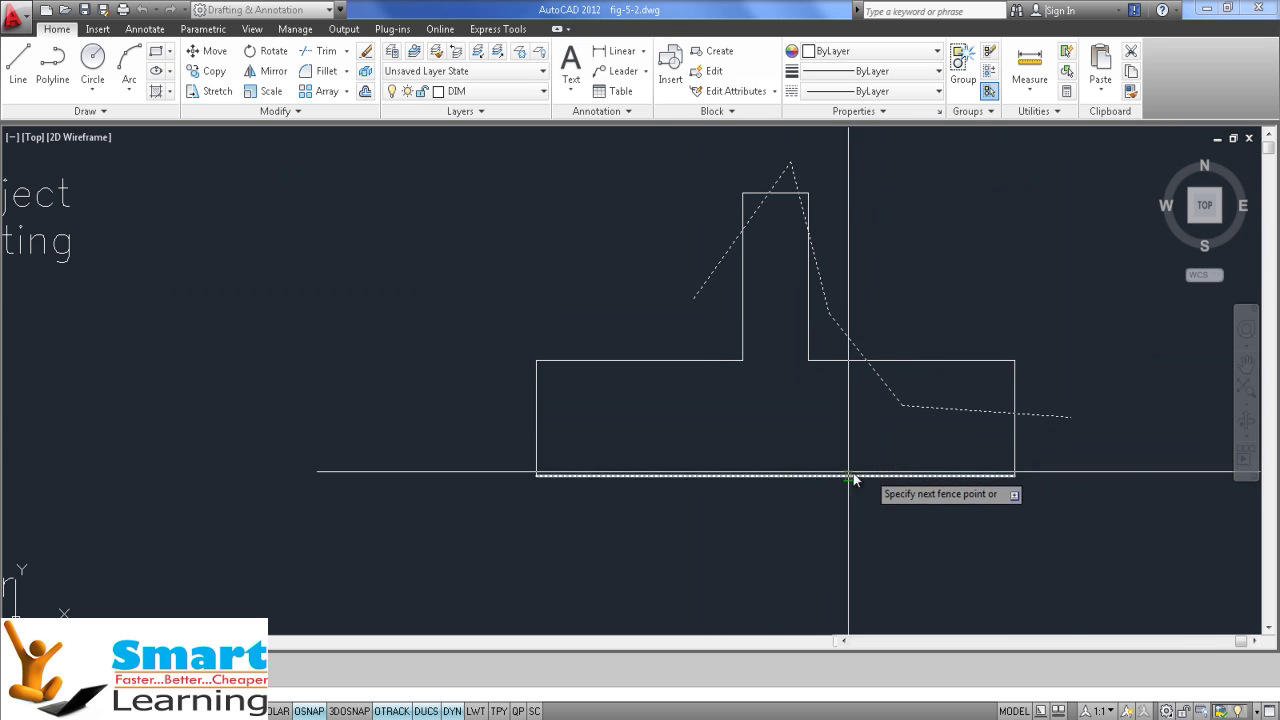
pyautogui.press('Return')
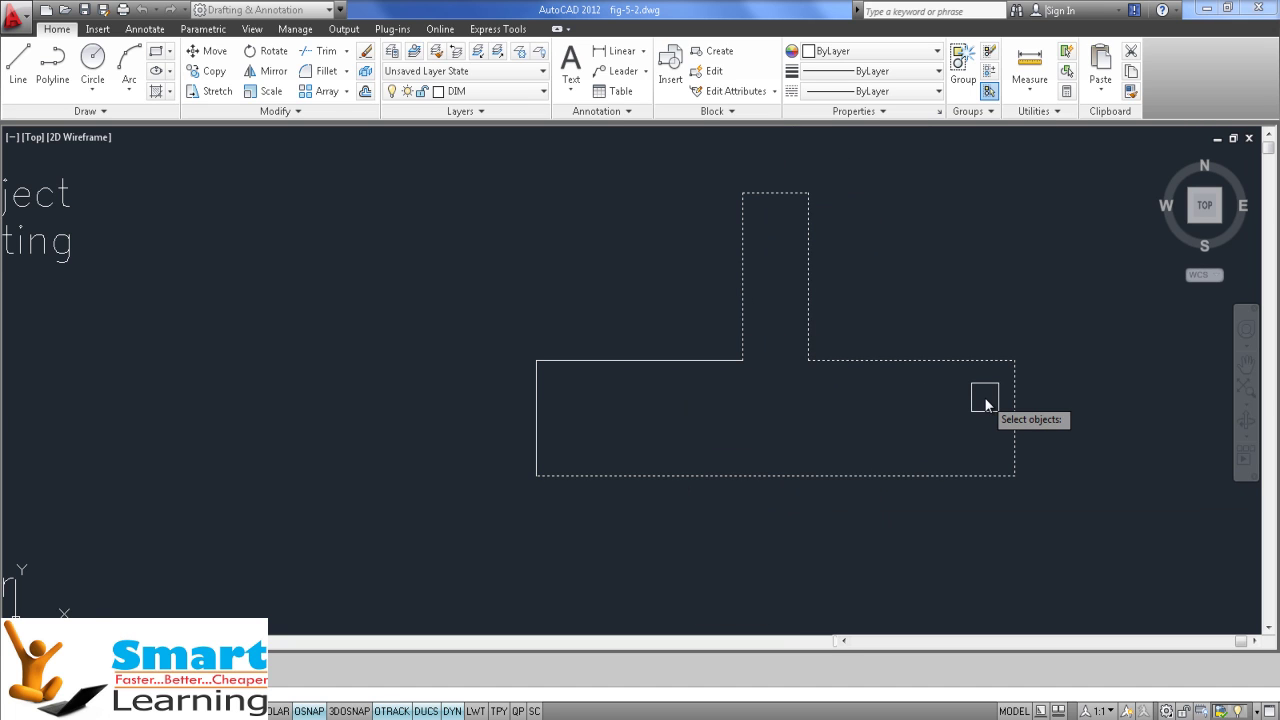
pyautogui.press('Escape')
# Start MOVE and use a three-corner WP window polygon to select the T-shape's left edges
pyautogui.scroll(-2, 766, 391)
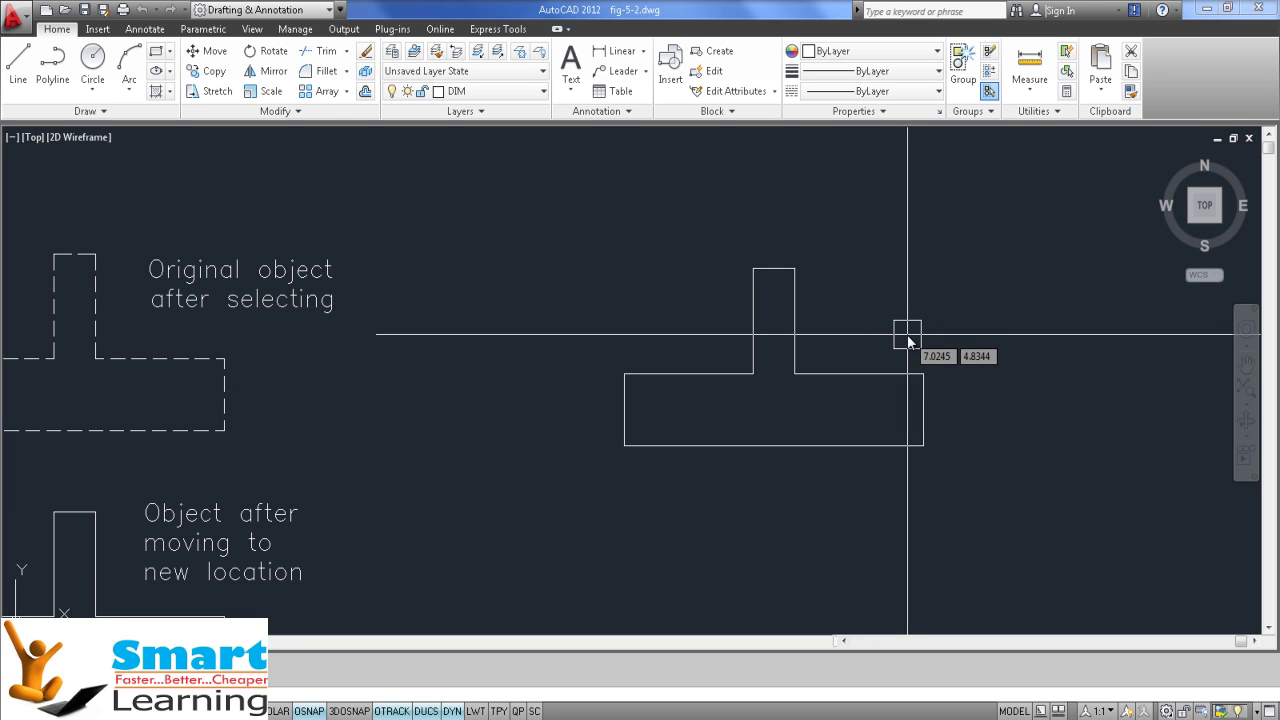
pyautogui.write('move')
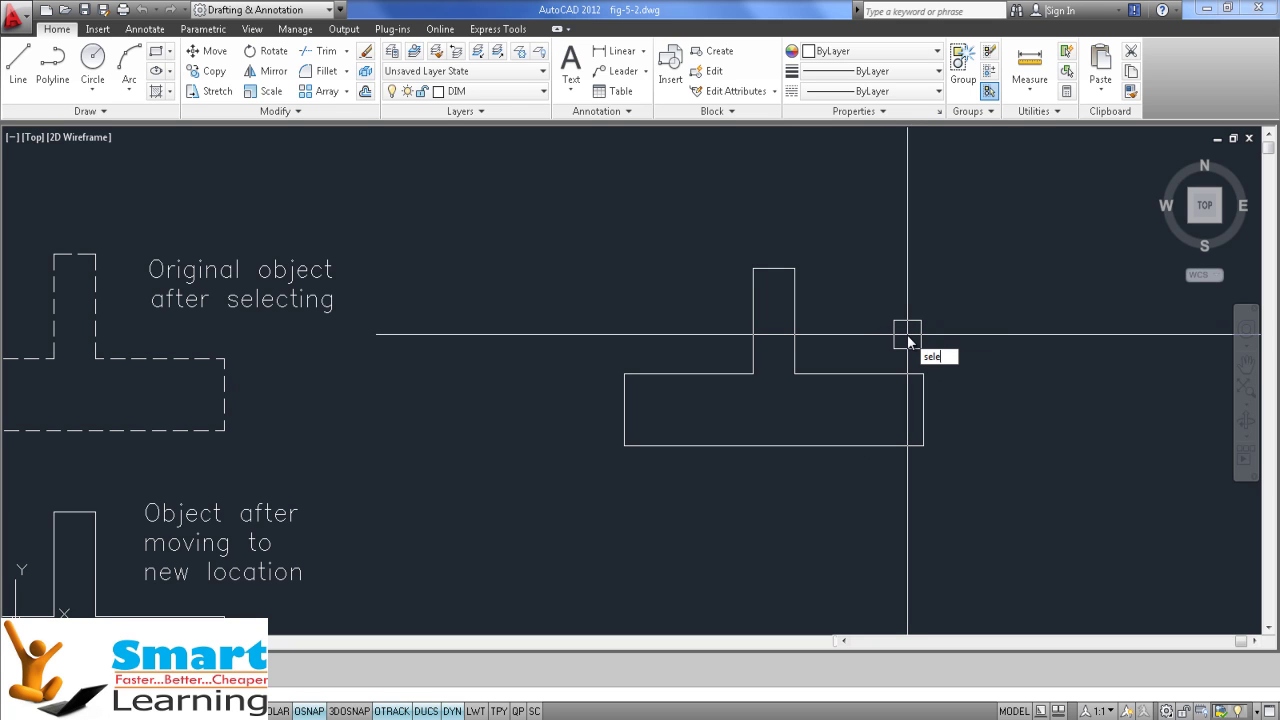
pyautogui.press('Return')
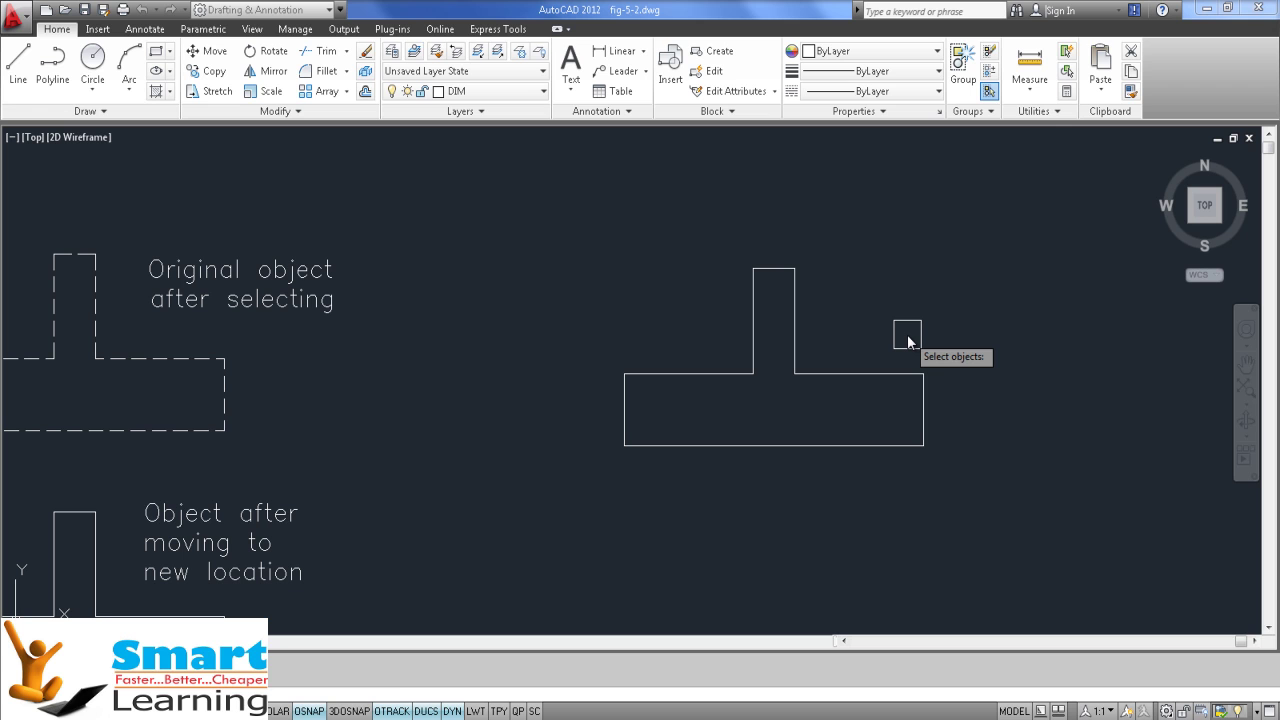
pyautogui.write('wp')
pyautogui.press('Return')
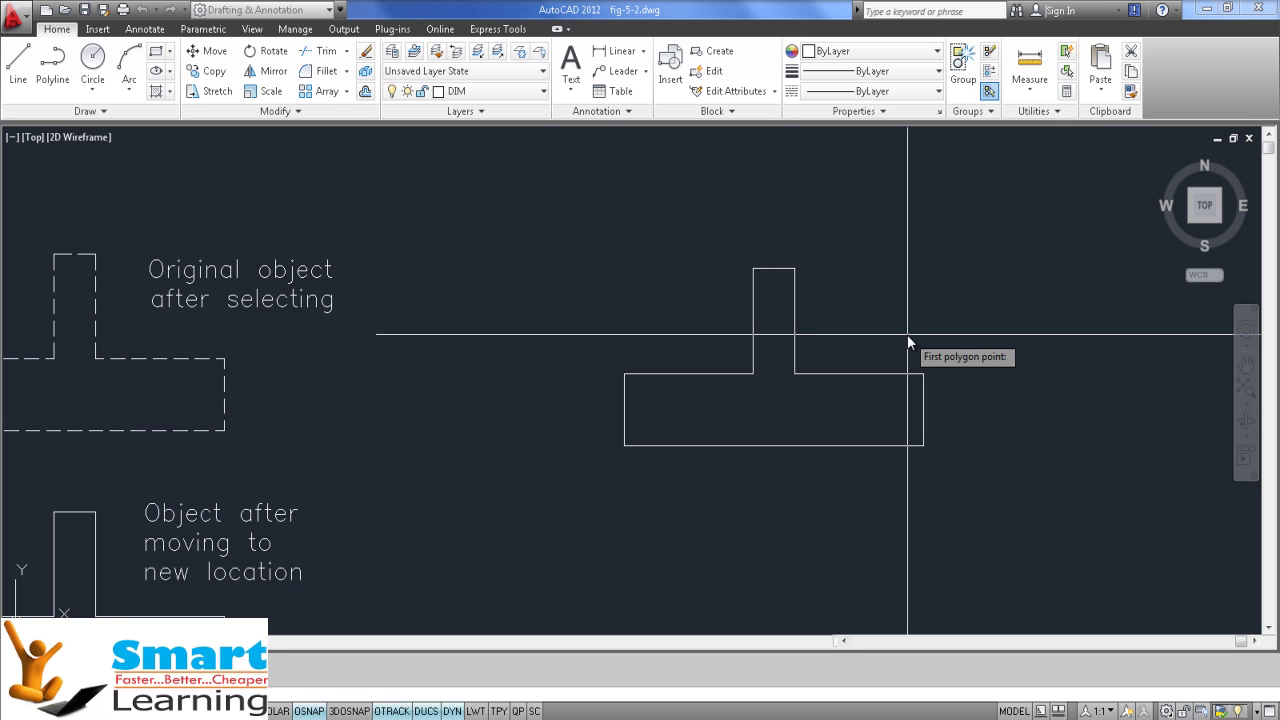
pyautogui.click(712, 249)
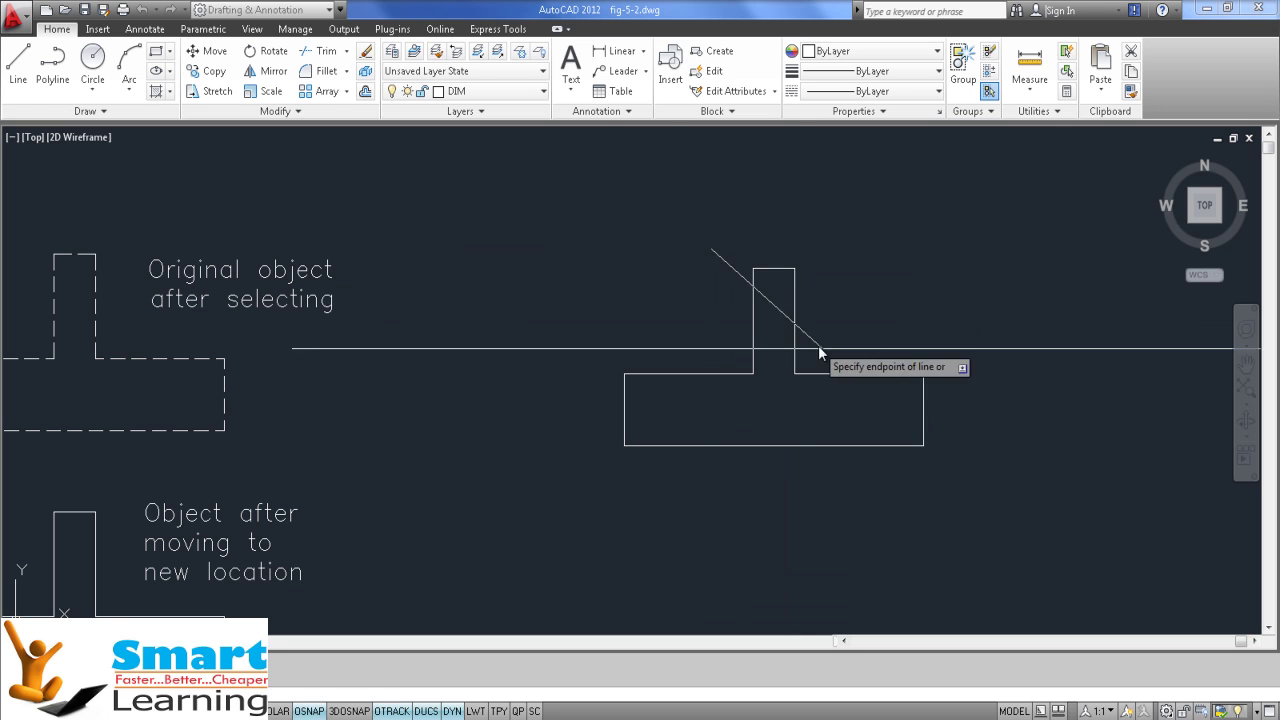
pyautogui.click(945, 475)
pyautogui.click(570, 557)
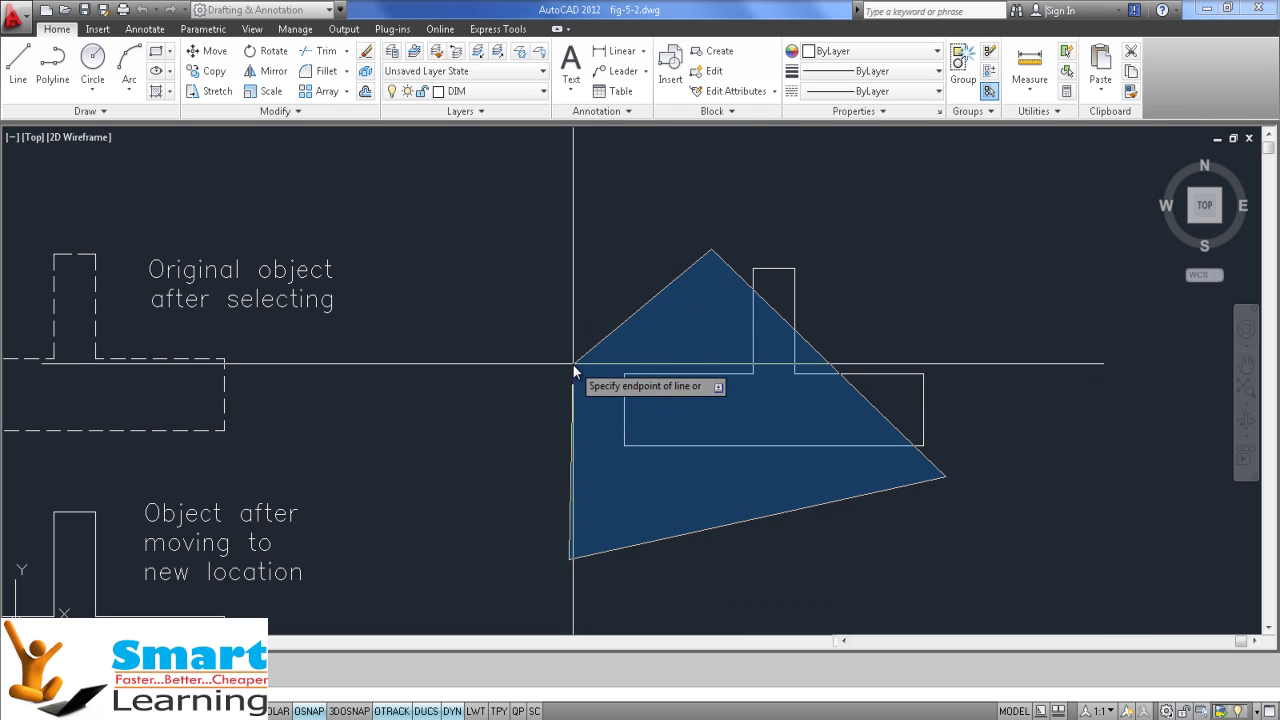
pyautogui.press('Return')
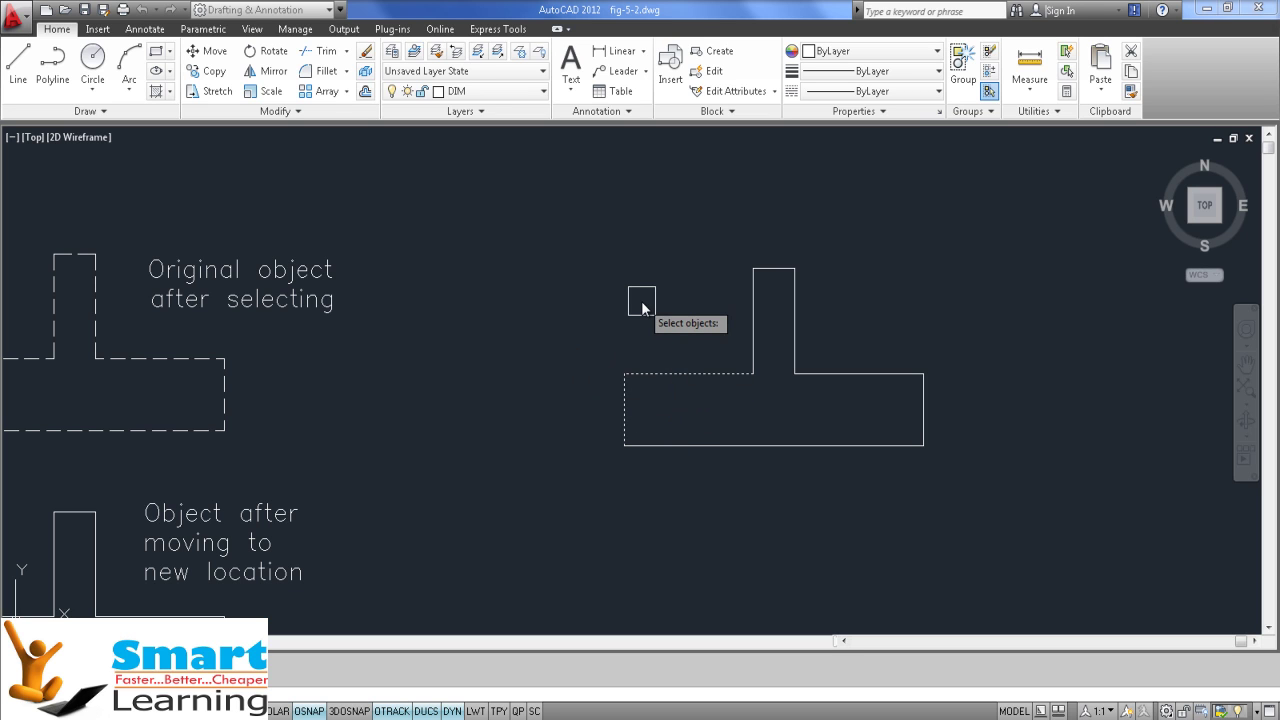
# Cancel the move, then select the whole T-shape with a partly overlapping crossing polygon
pyautogui.press('Return')
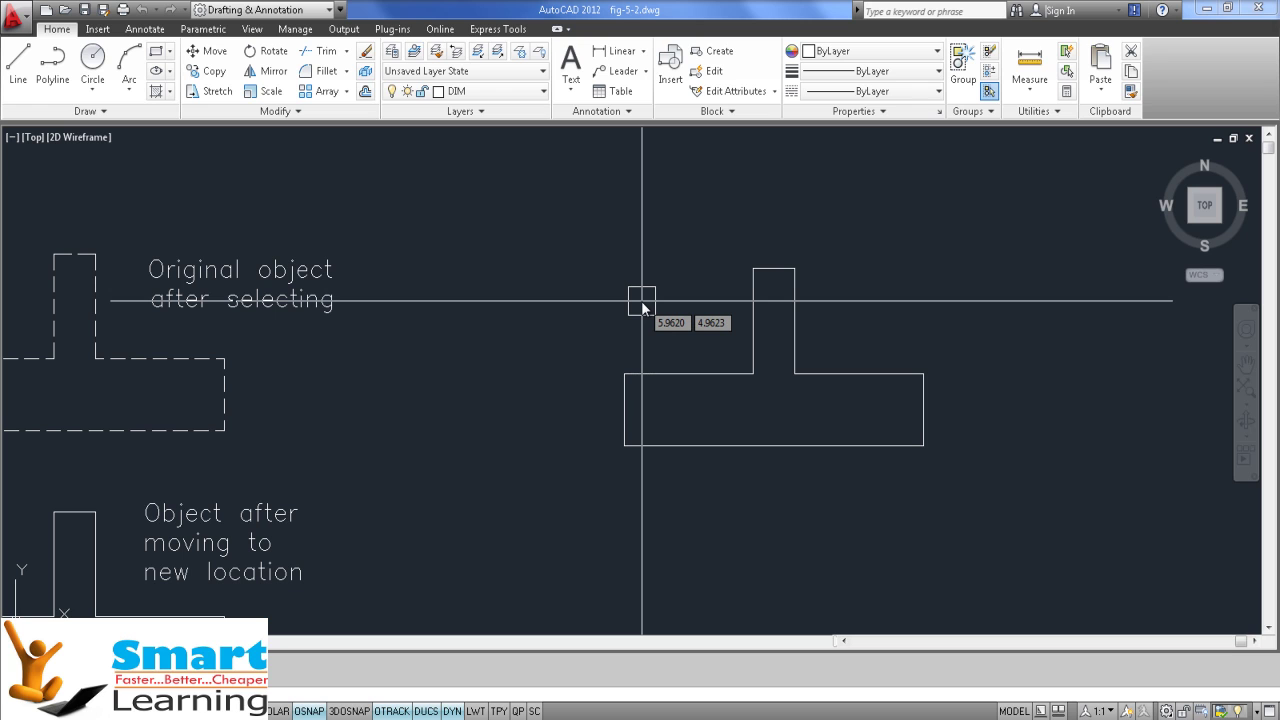
pyautogui.write('SELECT')
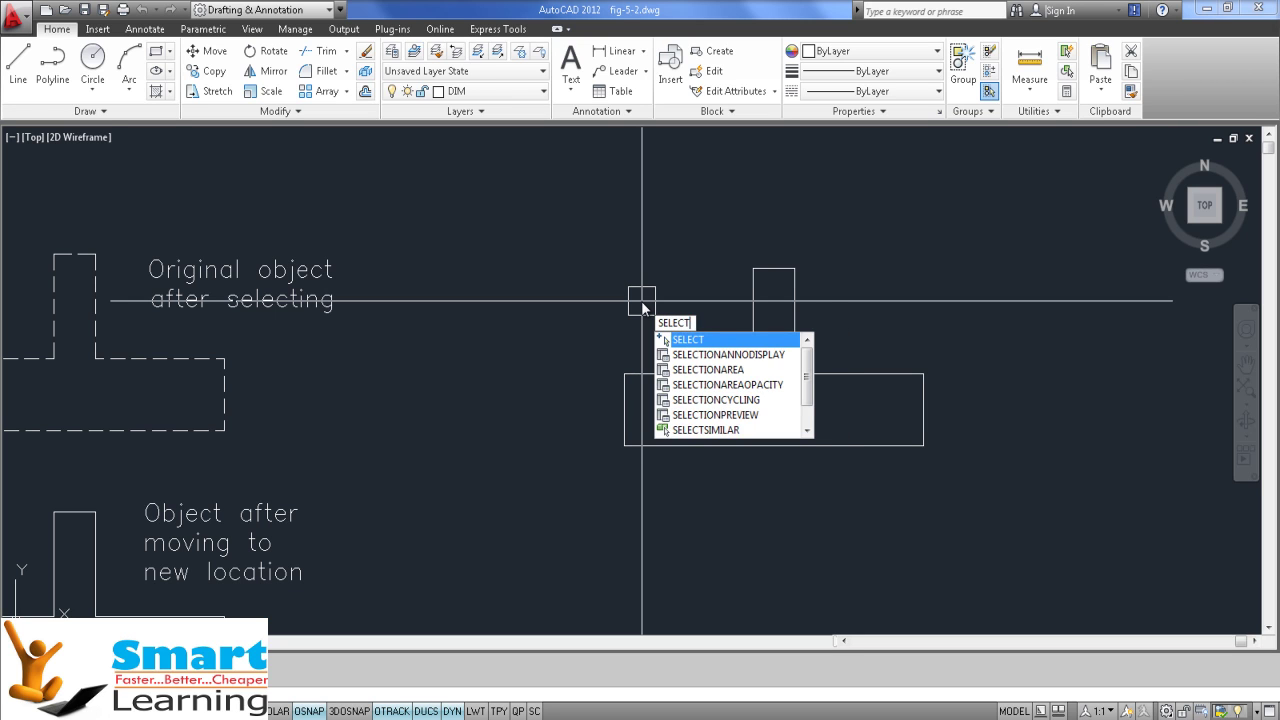
pyautogui.press('Return')
pyautogui.write('p')
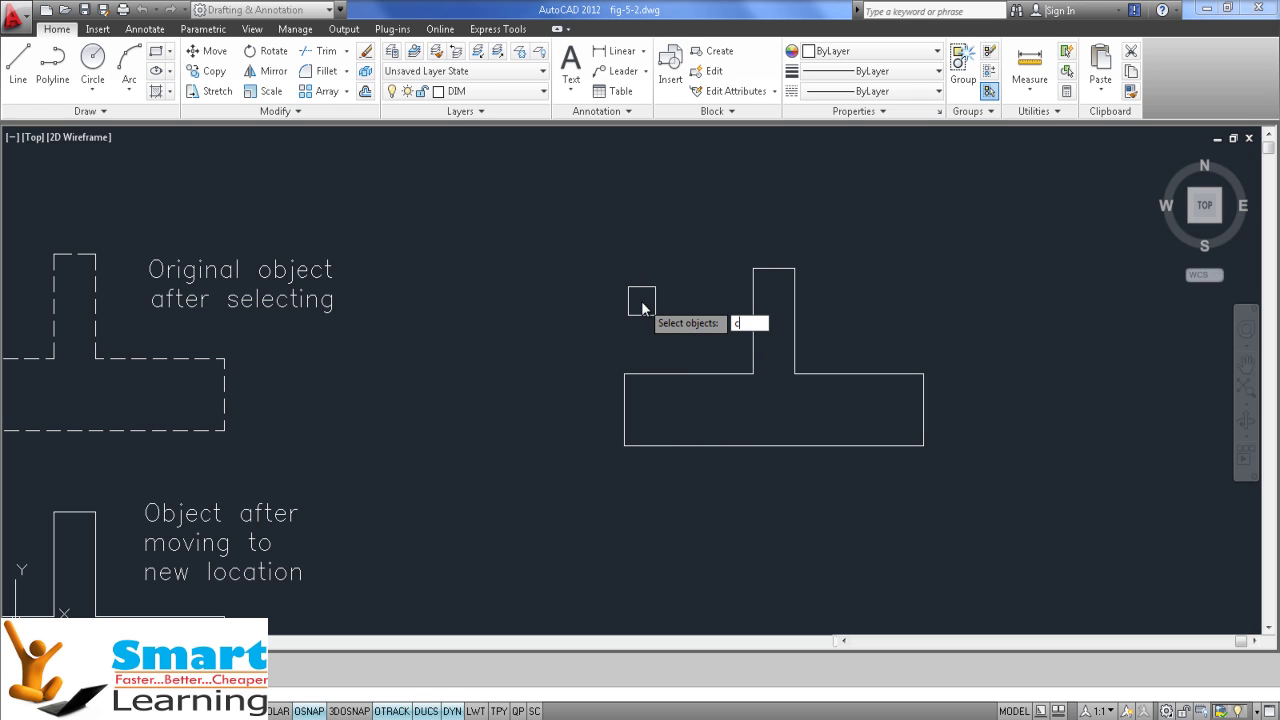
pyautogui.press('Return')
pyautogui.click(593, 272)
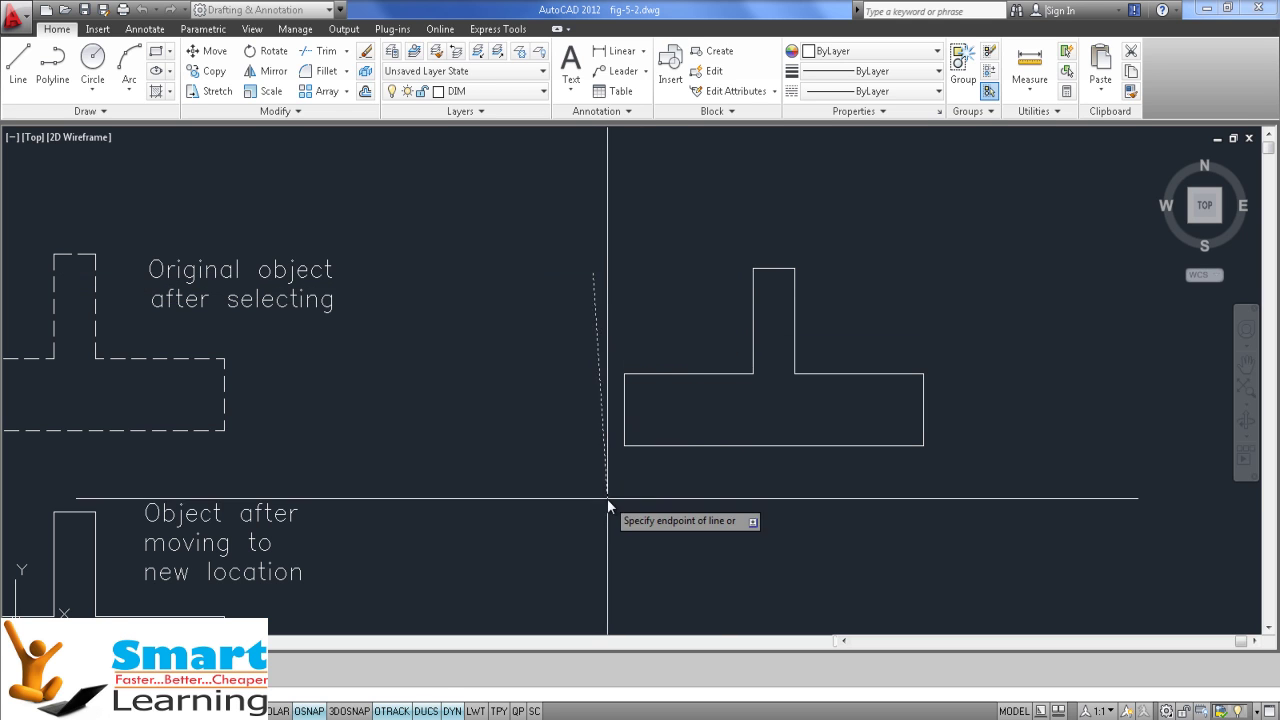
pyautogui.click(607, 497)
pyautogui.click(841, 484)
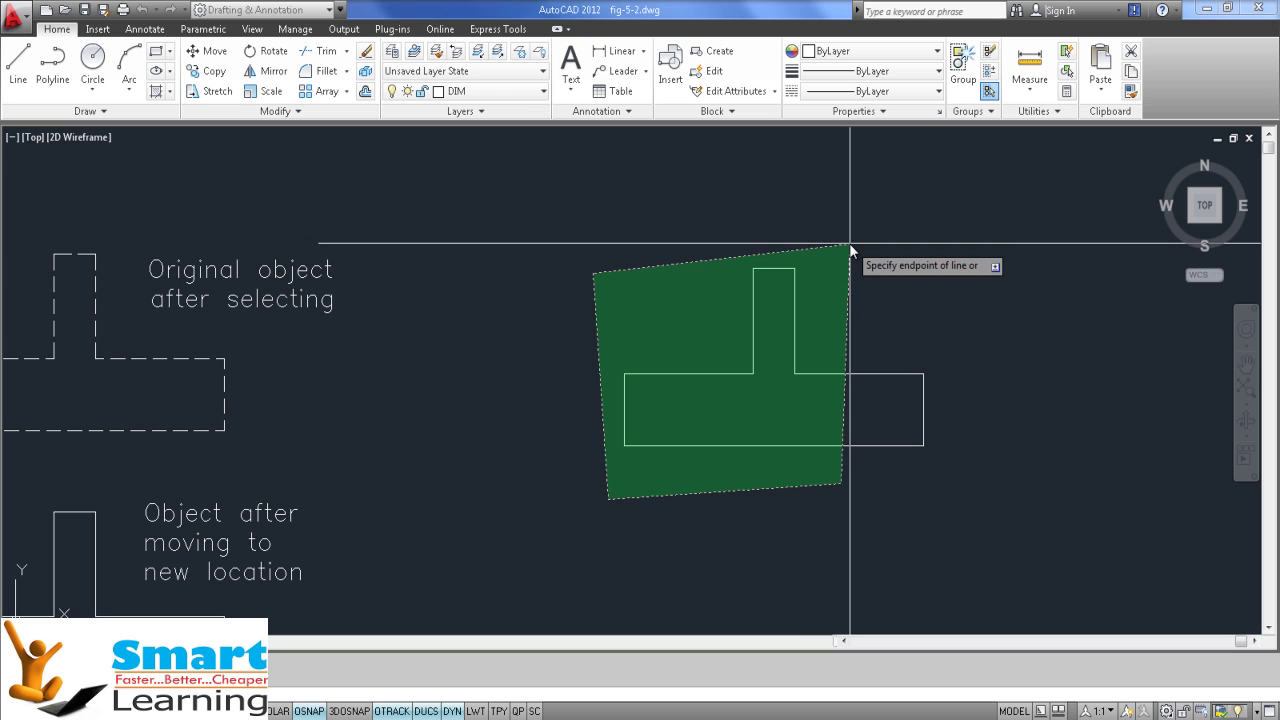
pyautogui.press('Return')
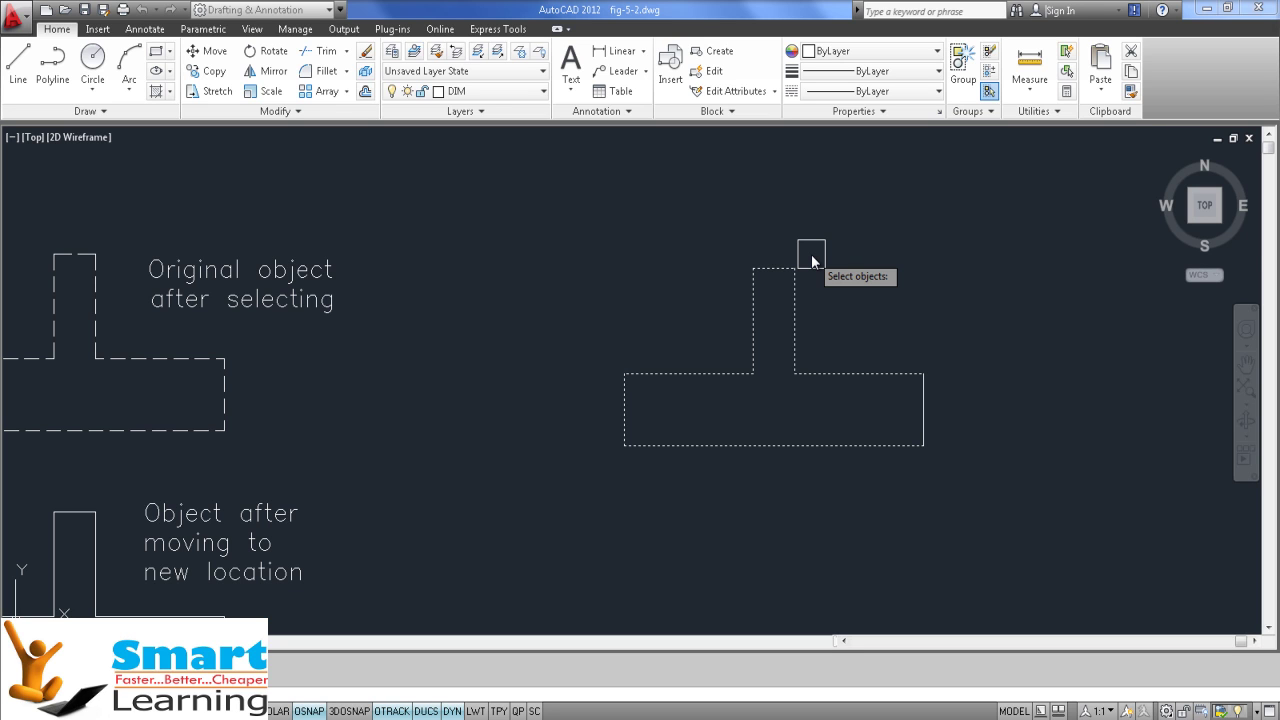
pyautogui.press('Return')
pyautogui.scroll(-2, 811, 256)
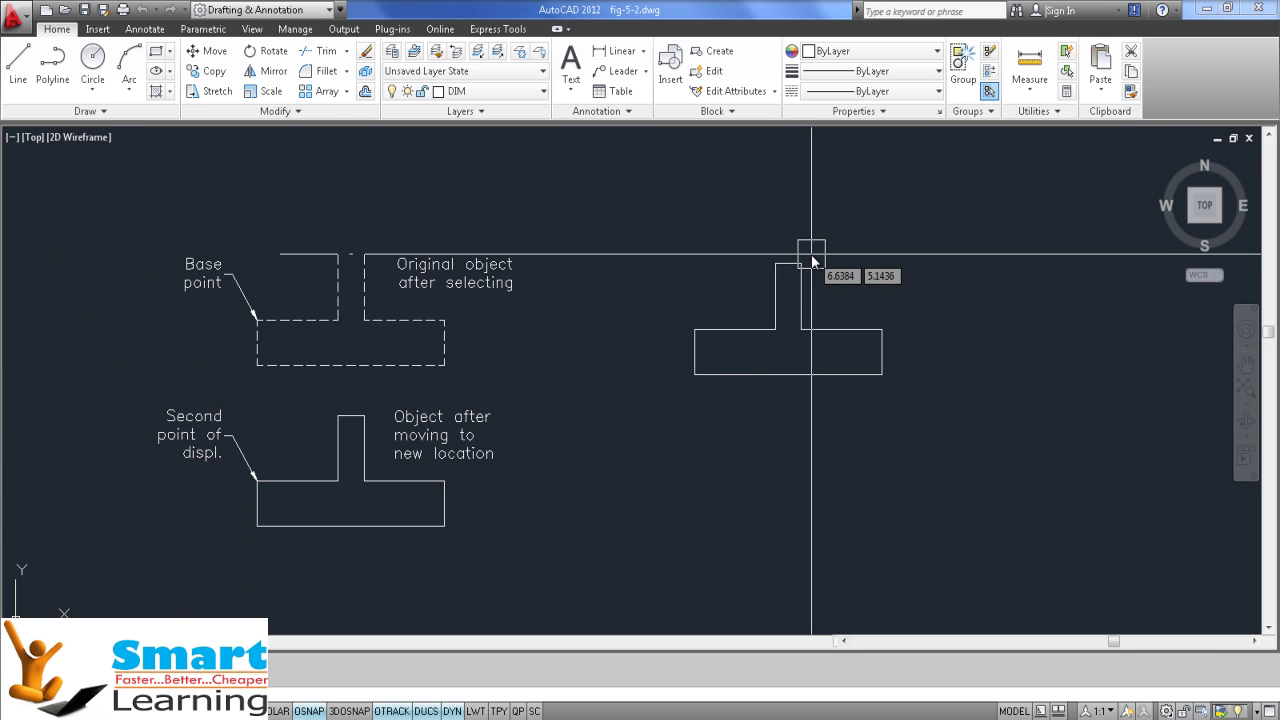
pyautogui.scroll(2, 820, 300)
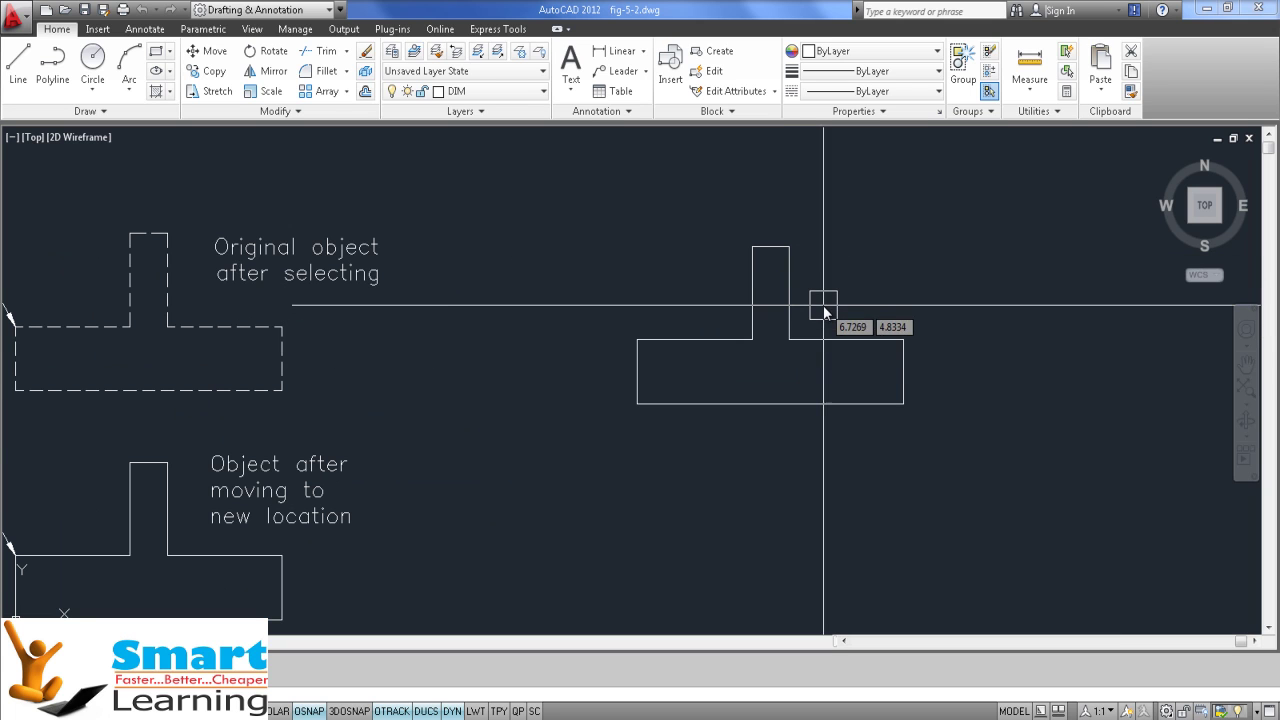
pyautogui.moveTo(825, 313); pyautogui.dragTo(820, 309, button='middle')
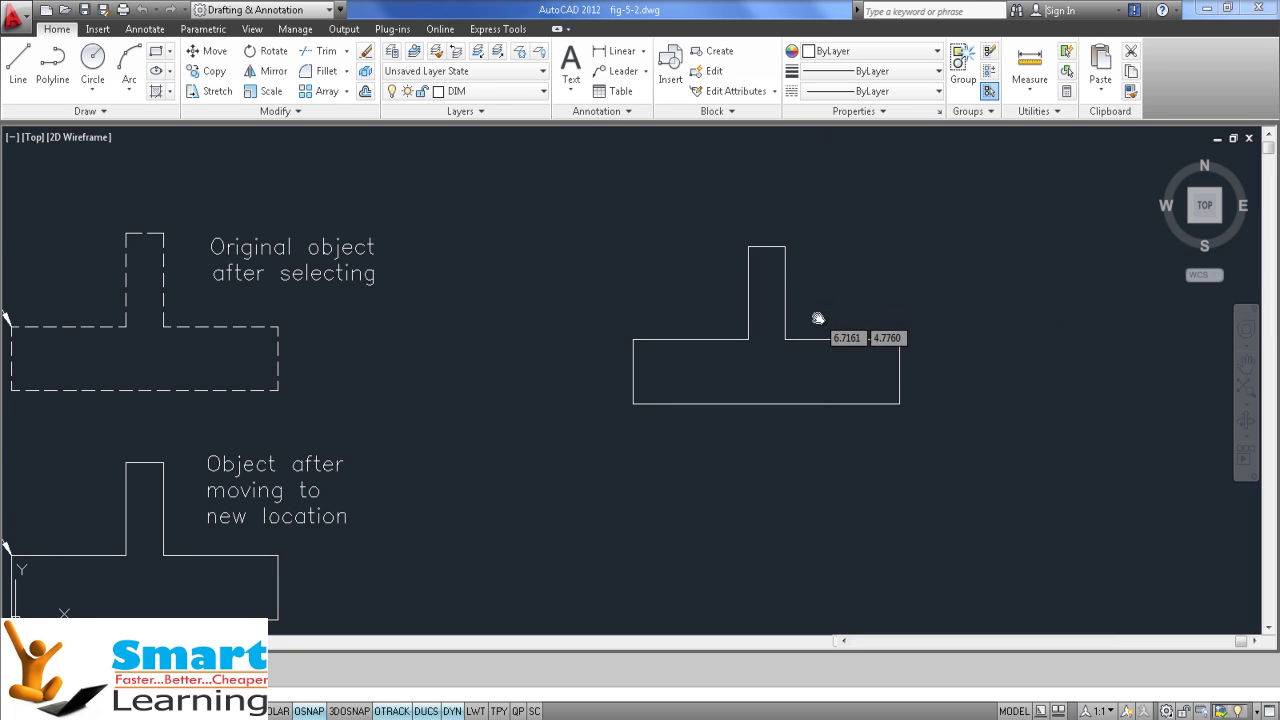
pyautogui.scroll(3, 880, 311)
pyautogui.scroll(-2, 840, 311)
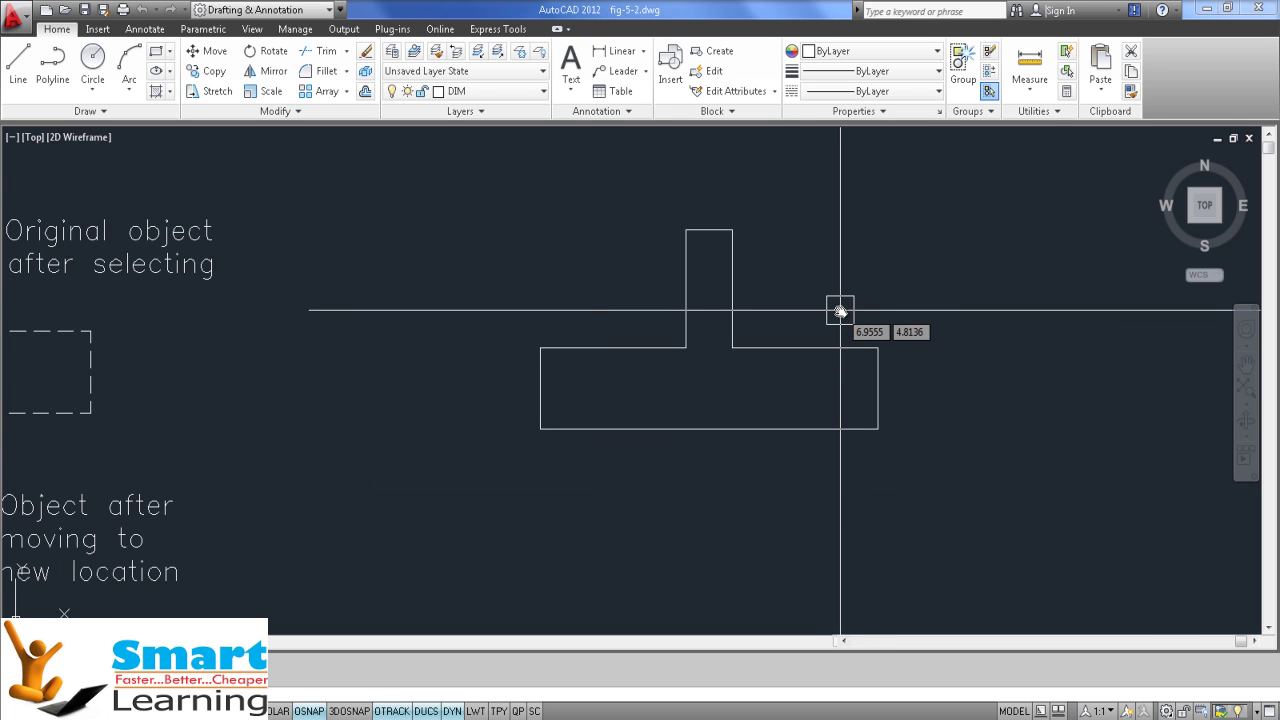
pyautogui.write('SELECT')
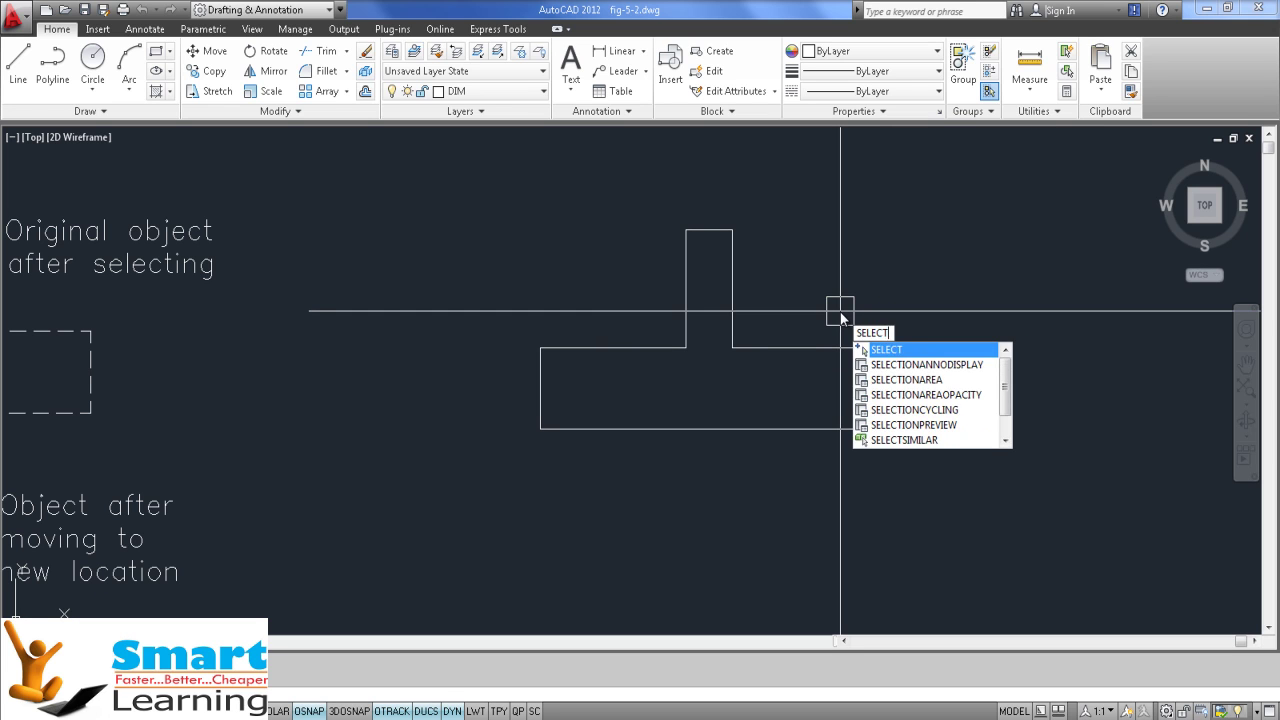
pyautogui.press('Return')
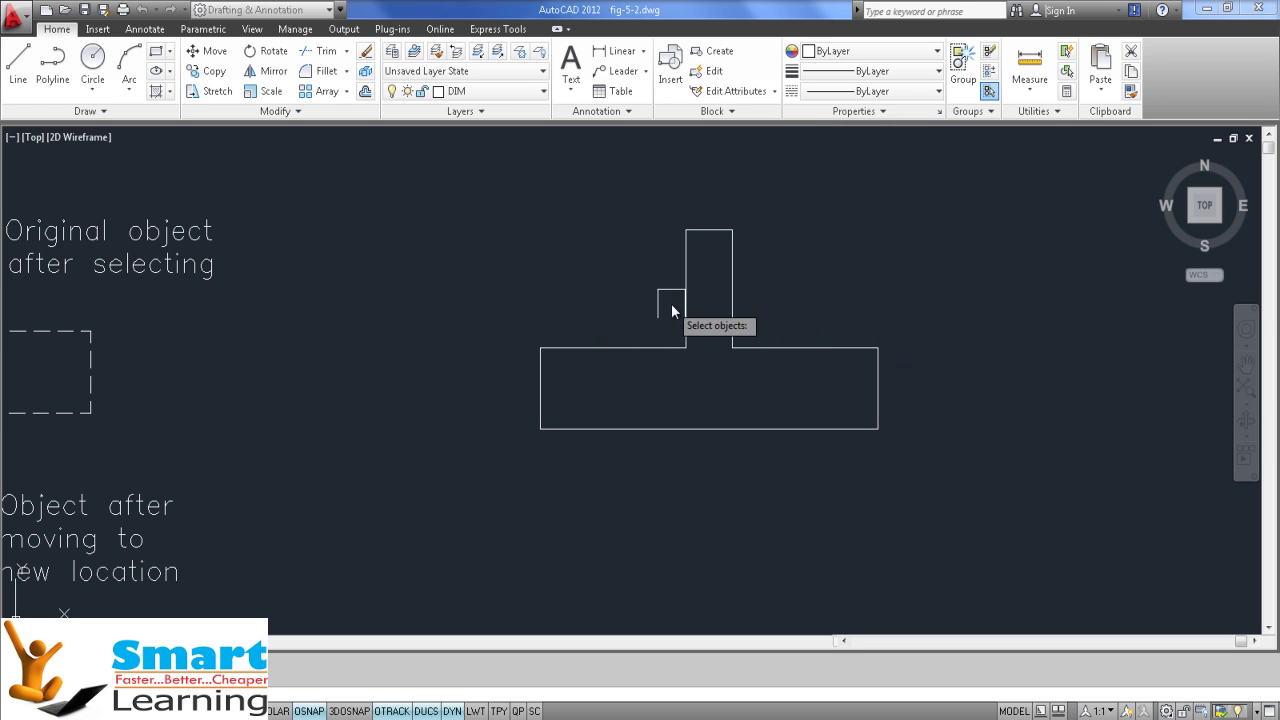
pyautogui.click(726, 290)
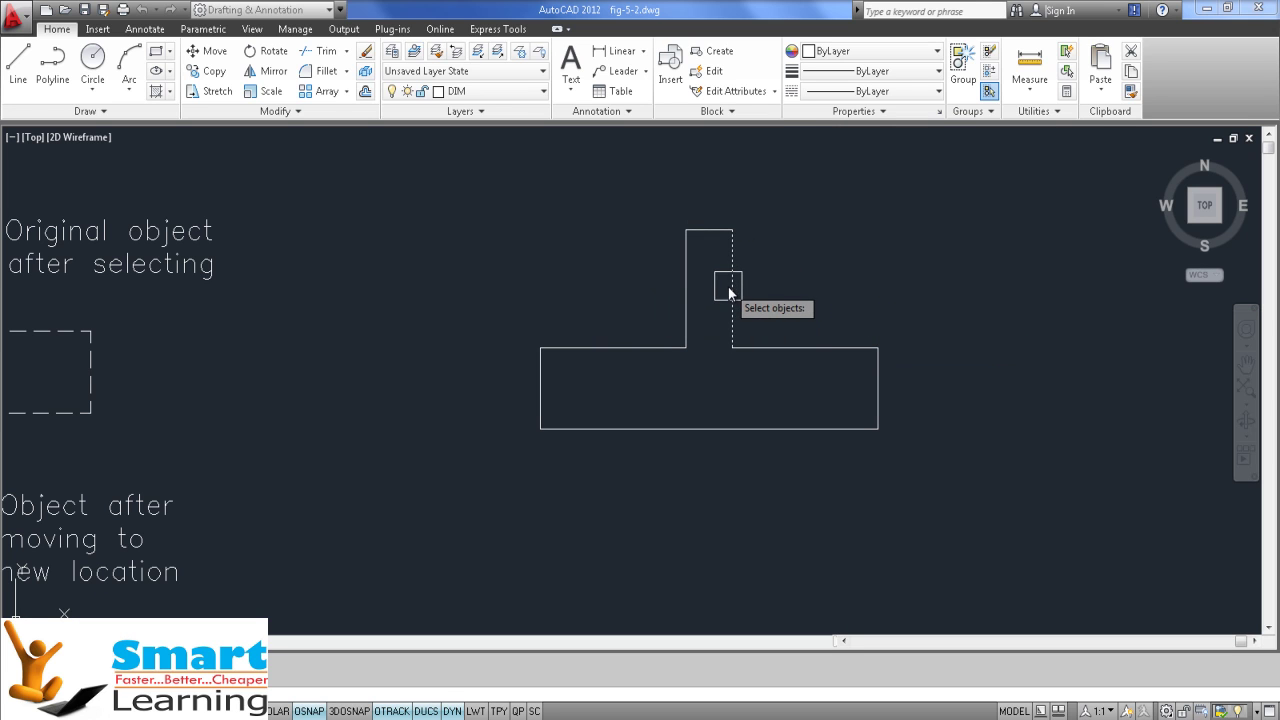
pyautogui.click(692, 280)
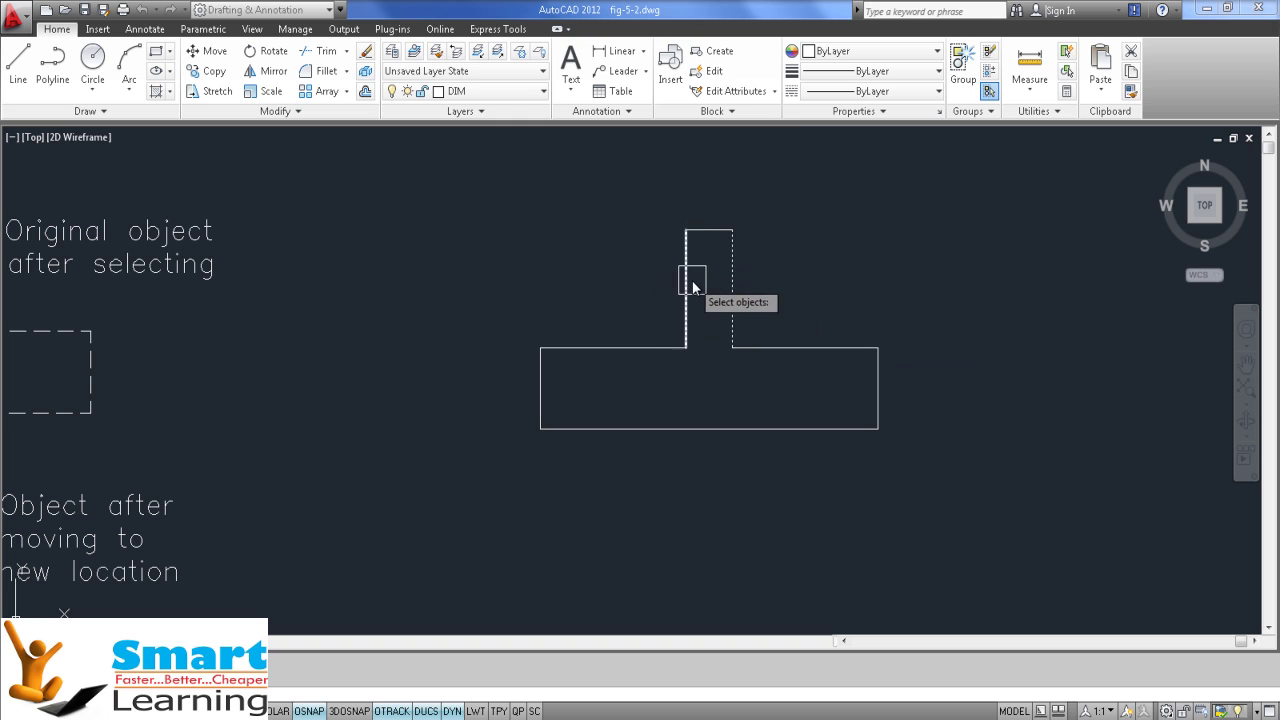
pyautogui.click(822, 349)
pyautogui.keyDown('shift'); pyautogui.click(806, 348); pyautogui.keyUp('shift')
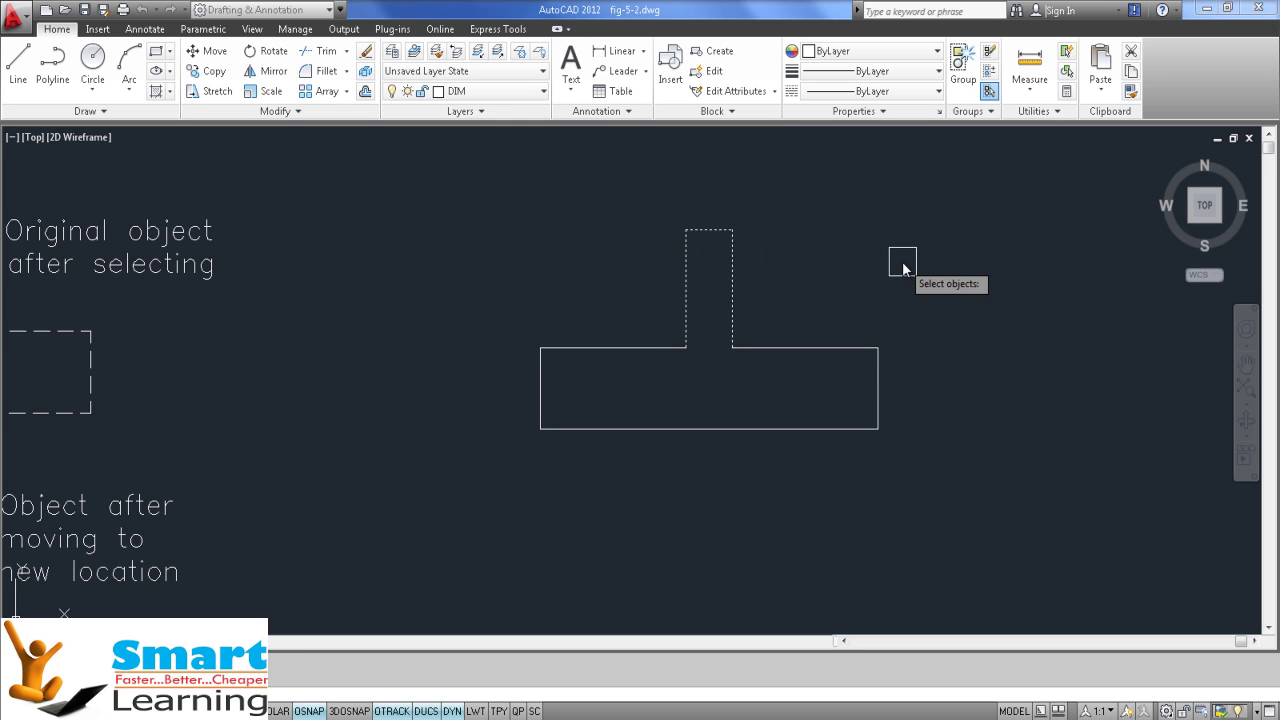
pyautogui.keyDown('shift'); pyautogui.click(730, 280); pyautogui.keyUp('shift')
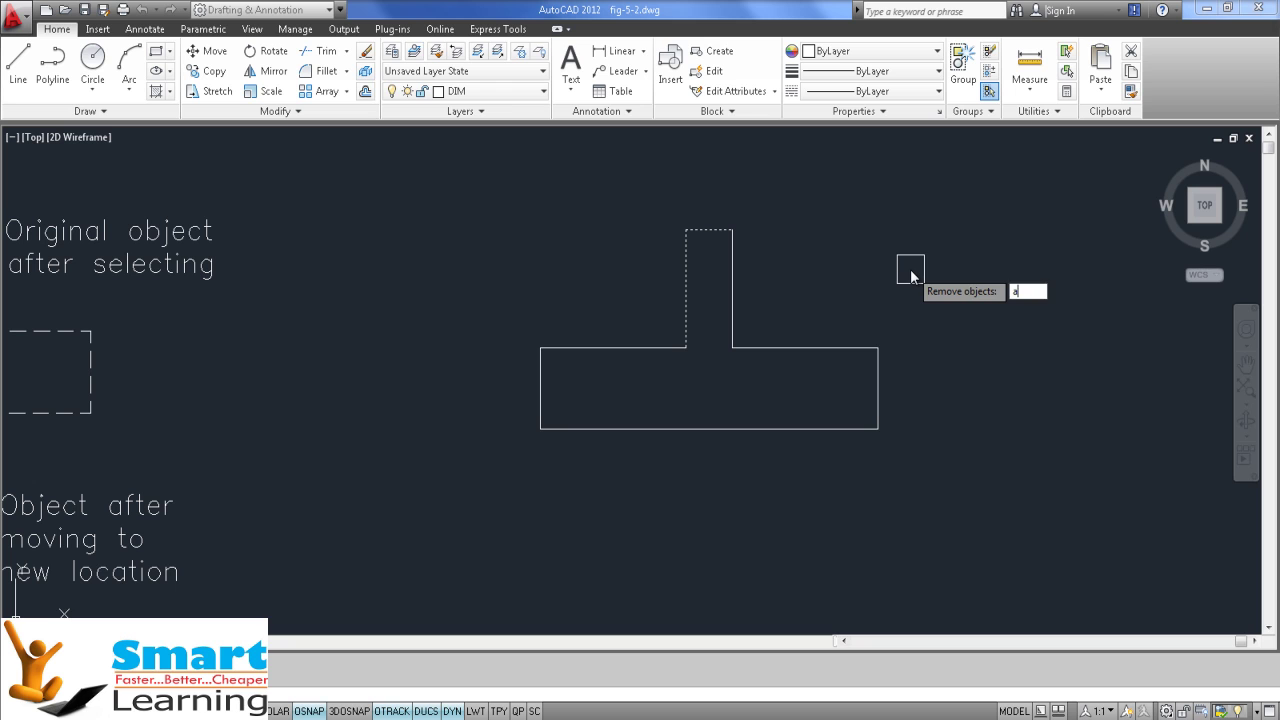
pyautogui.click(790, 350)
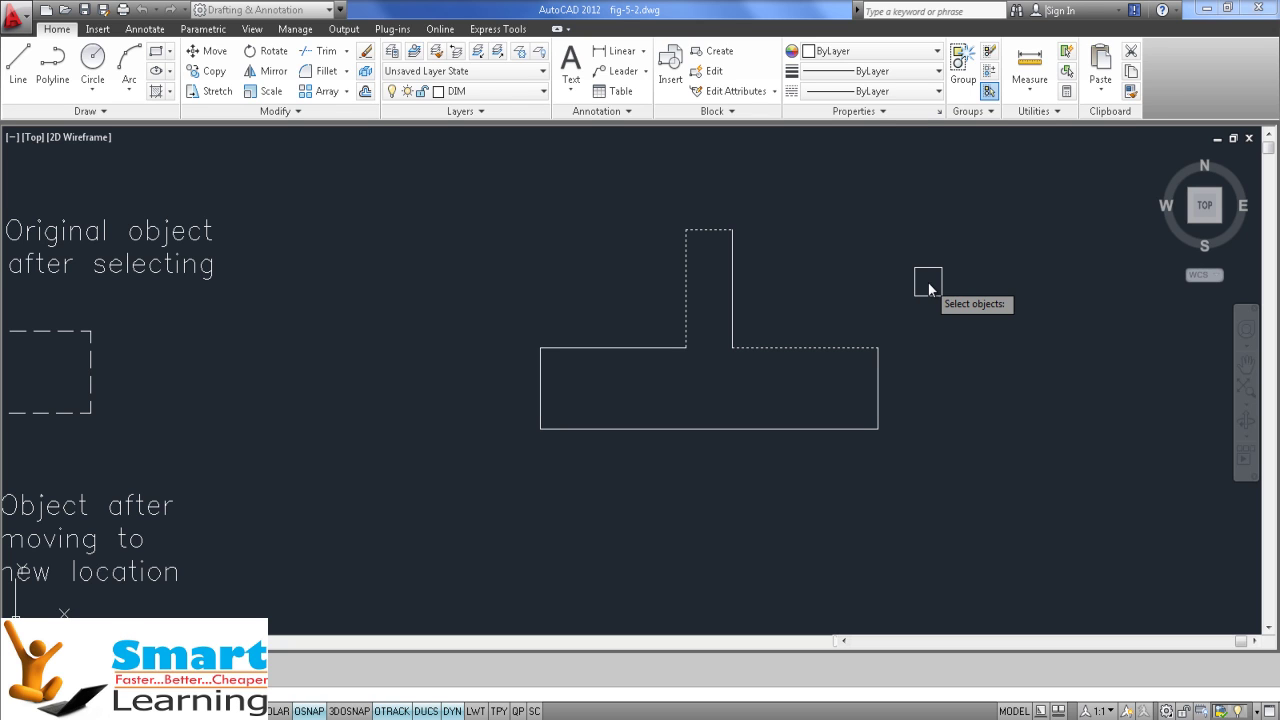
pyautogui.press('Return')
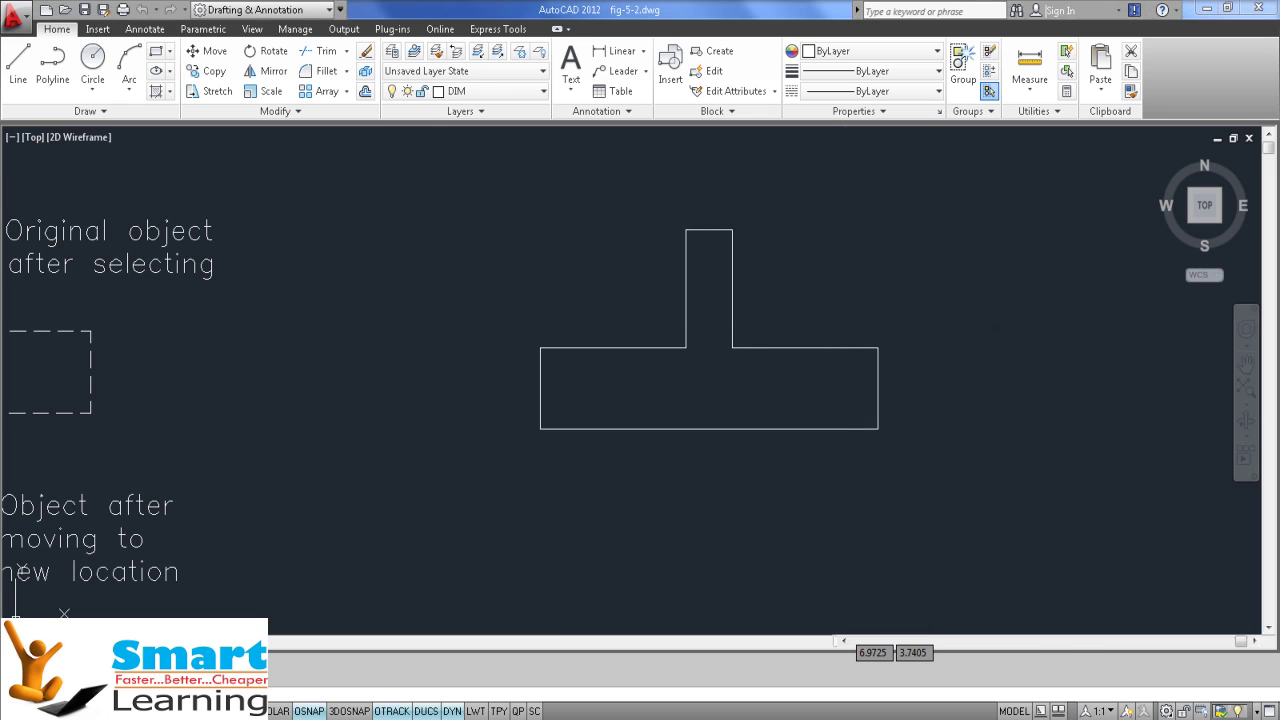
pyautogui.hotkey('alt', 'Tab')
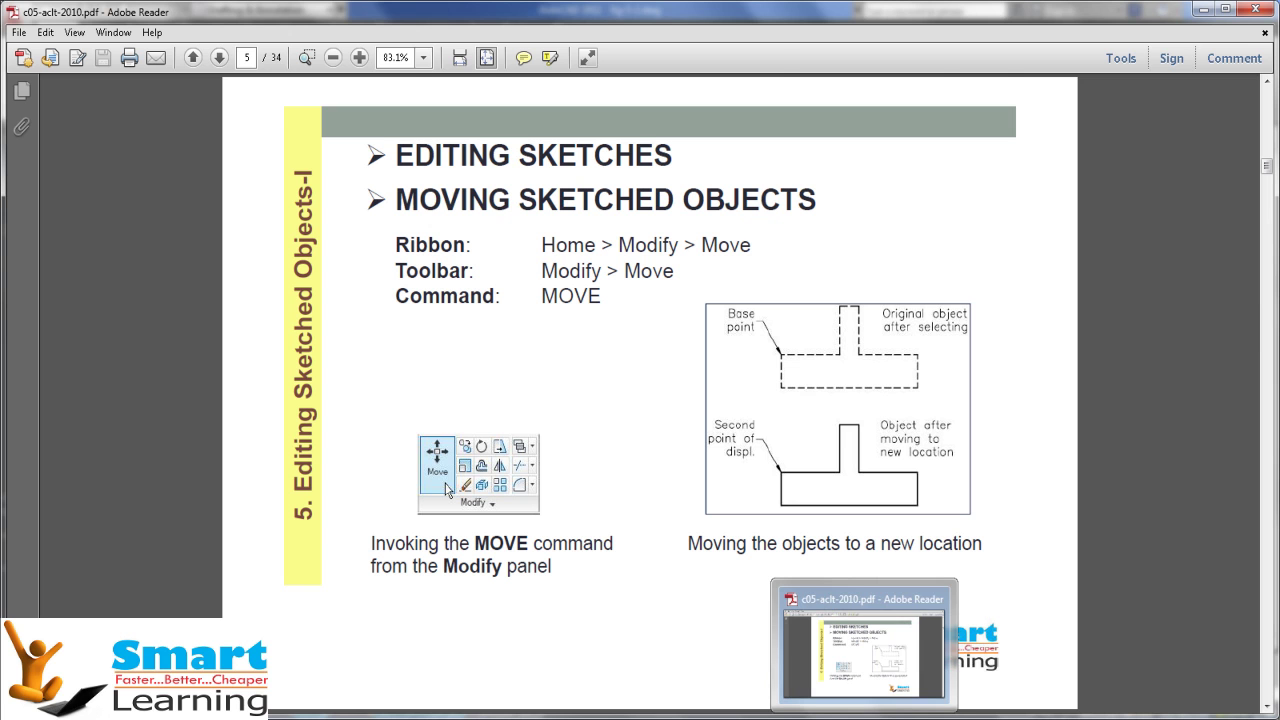
# Return from the Moving Sketched Objects slide to the AutoCAD drawing
pyautogui.click(843, 712)
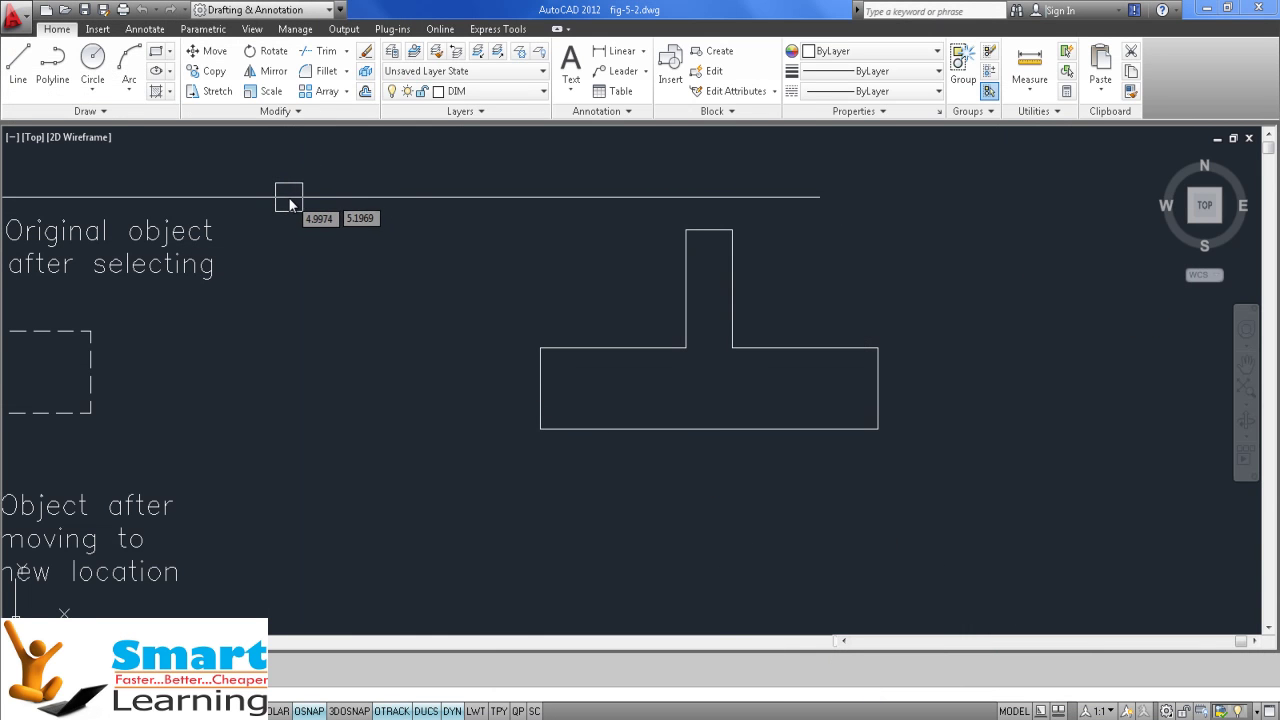
# Start Move from the Modify panel and crossing-select every edge of the right T-shape
pyautogui.click(217, 57)
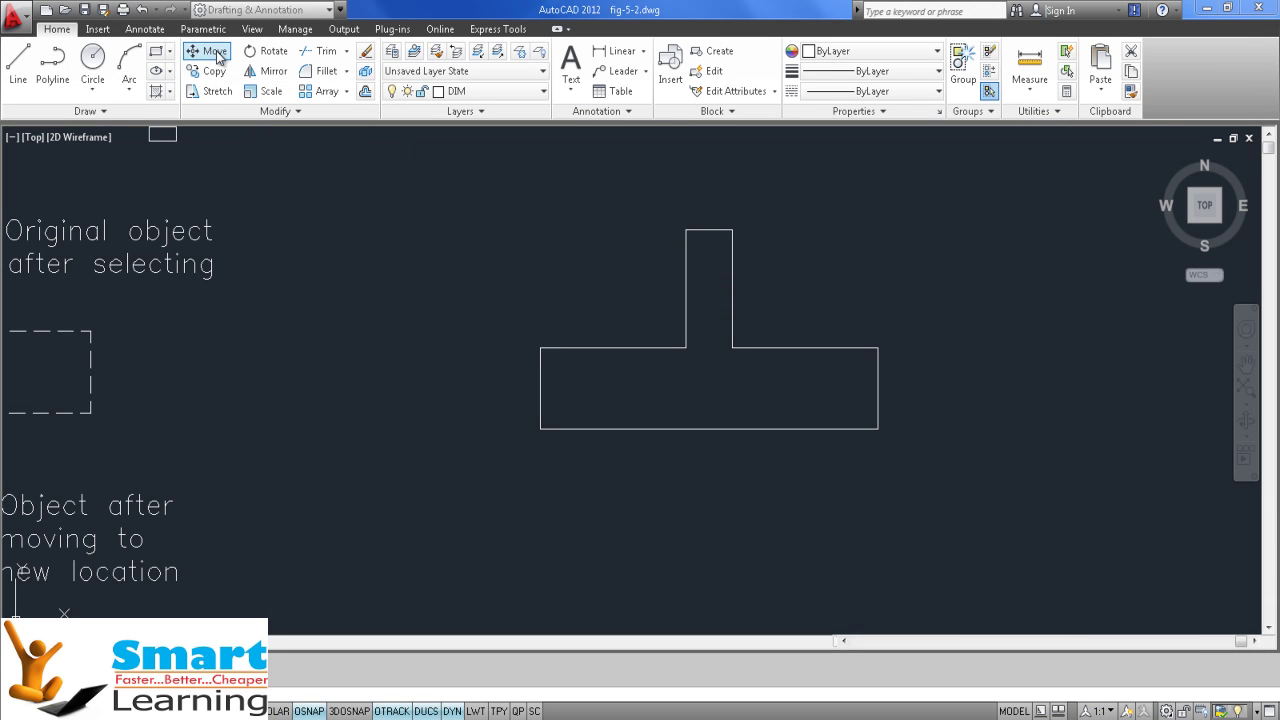
pyautogui.scroll(-2, 855, 295)
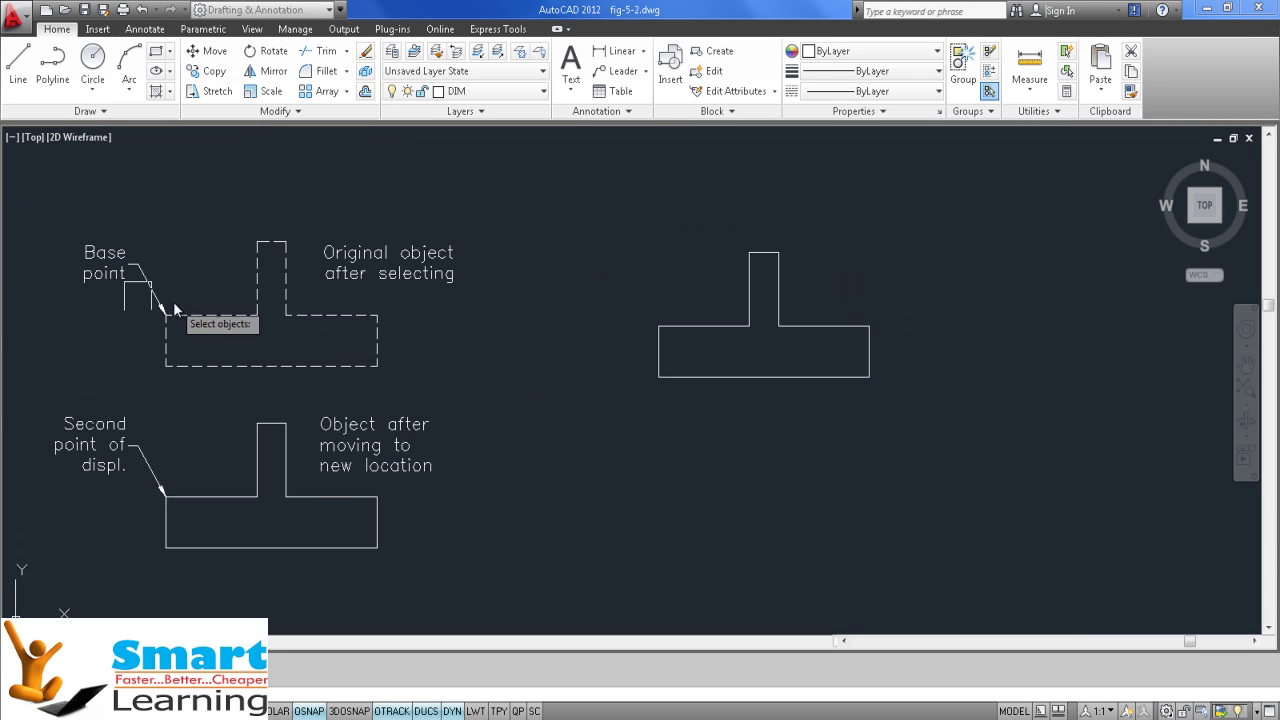
pyautogui.moveTo(520, 345); pyautogui.dragTo(657, 343, button='middle')
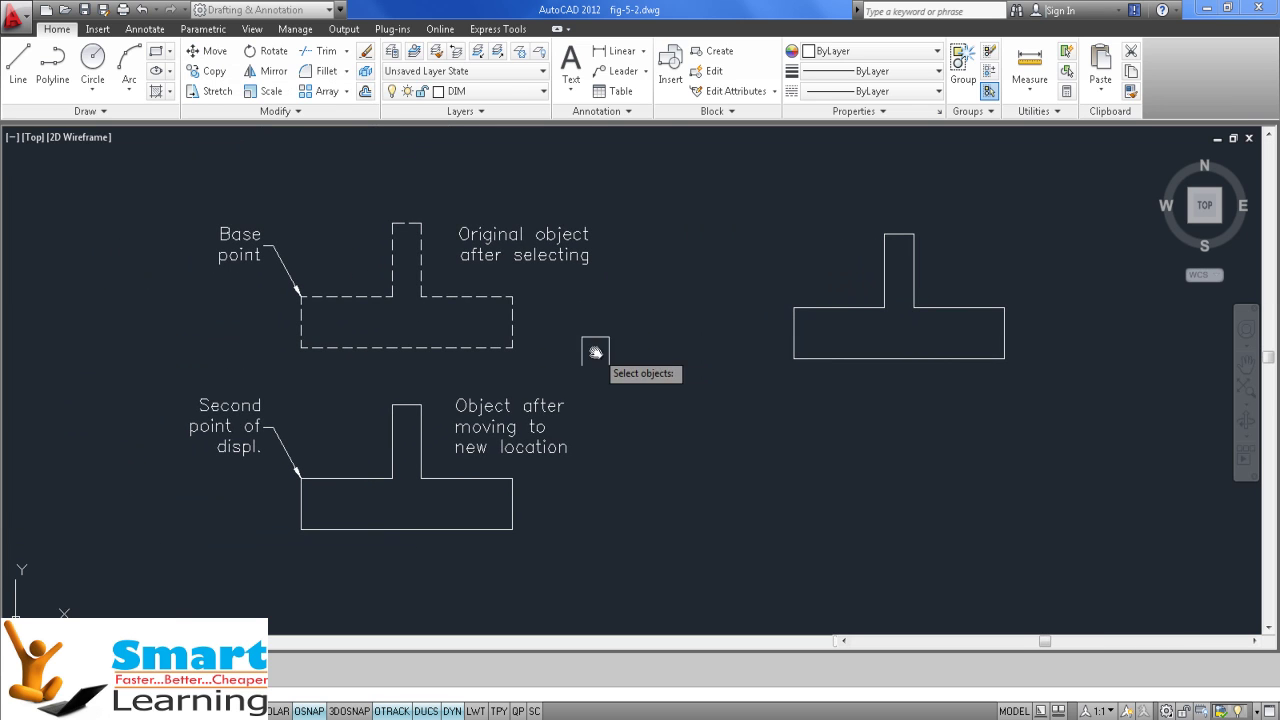
pyautogui.click(1049, 194)
pyautogui.click(980, 340)
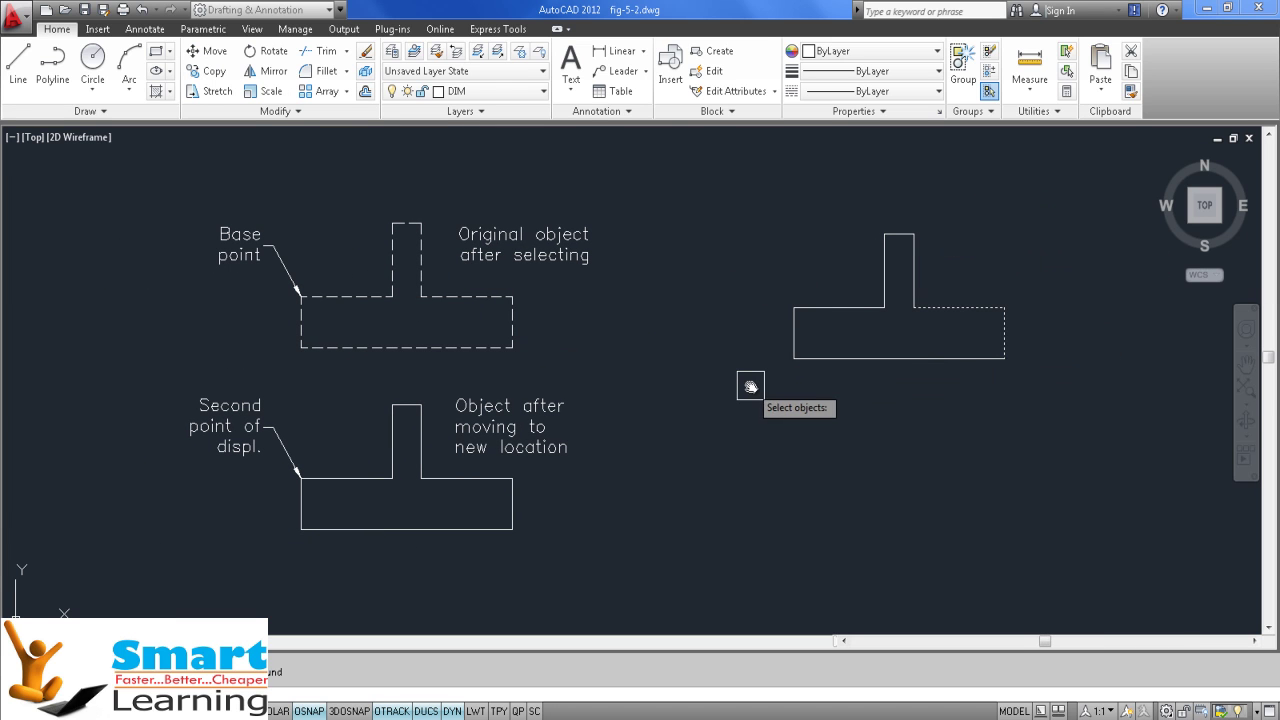
pyautogui.click(918, 252)
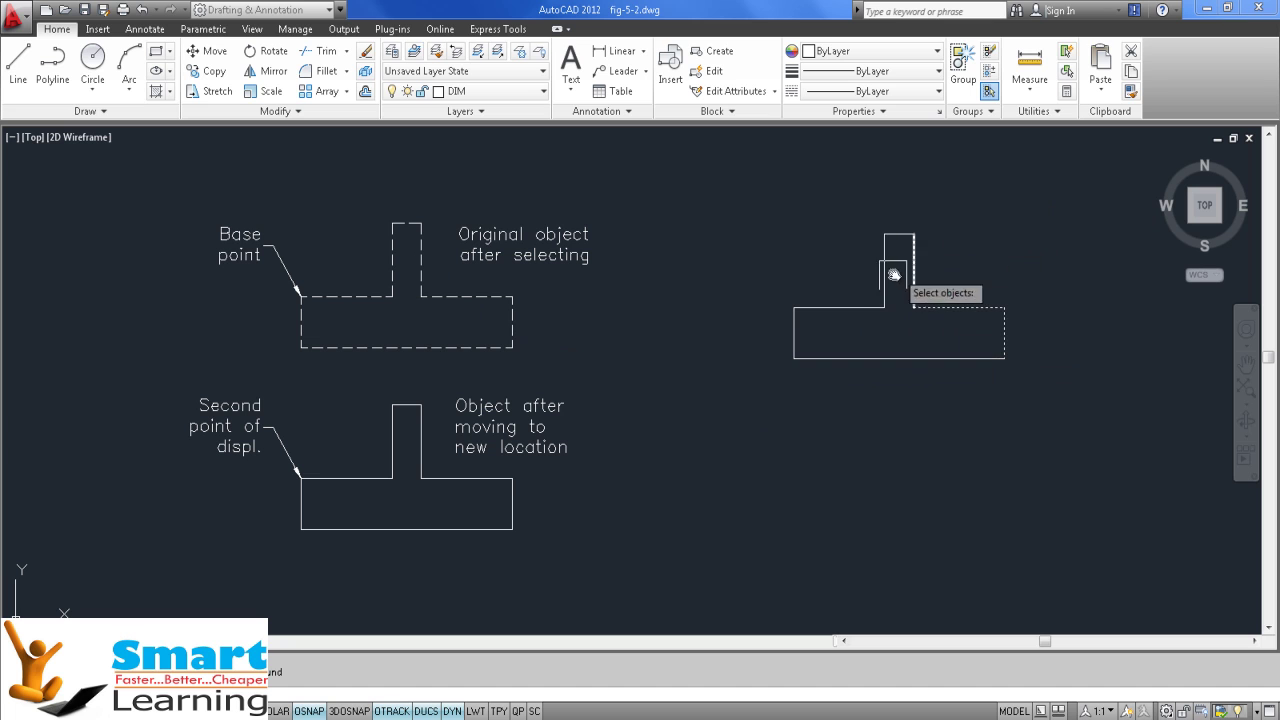
pyautogui.click(987, 186)
pyautogui.click(755, 420)
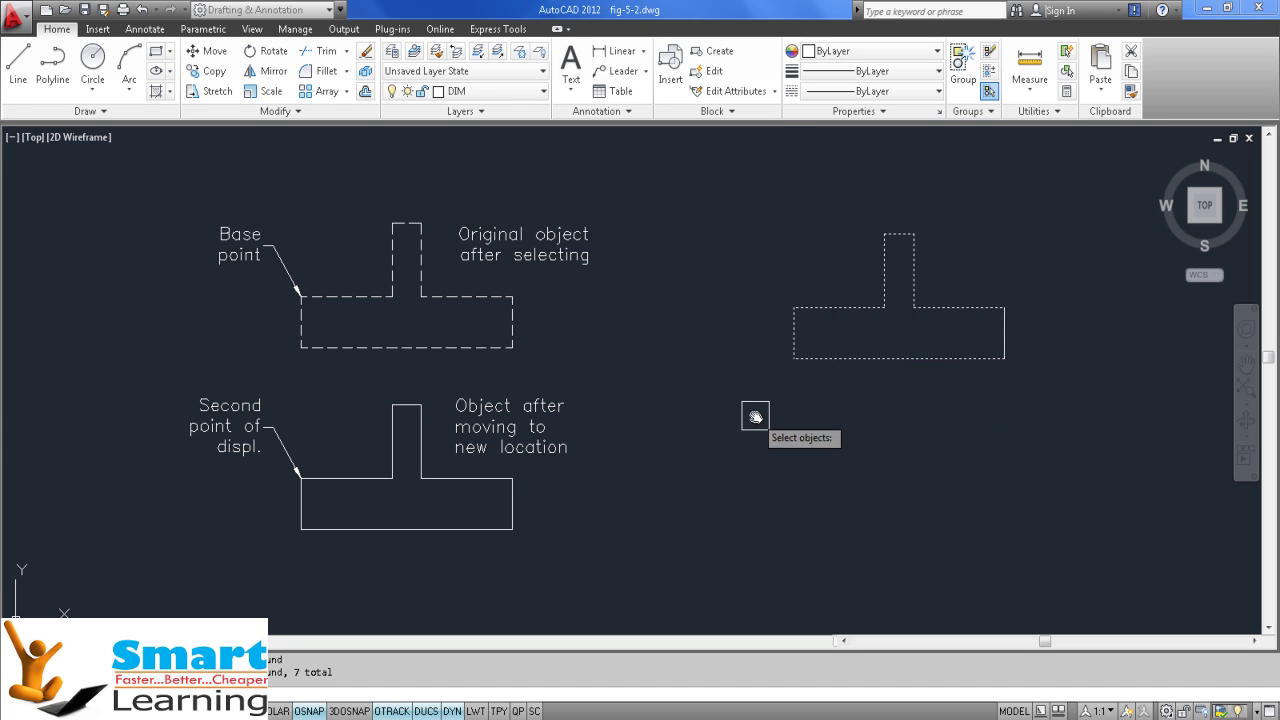
pyautogui.keyDown('shift'); pyautogui.click(1025, 260); pyautogui.keyUp('shift')
pyautogui.keyDown('shift'); pyautogui.click(891, 435); pyautogui.keyUp('shift')
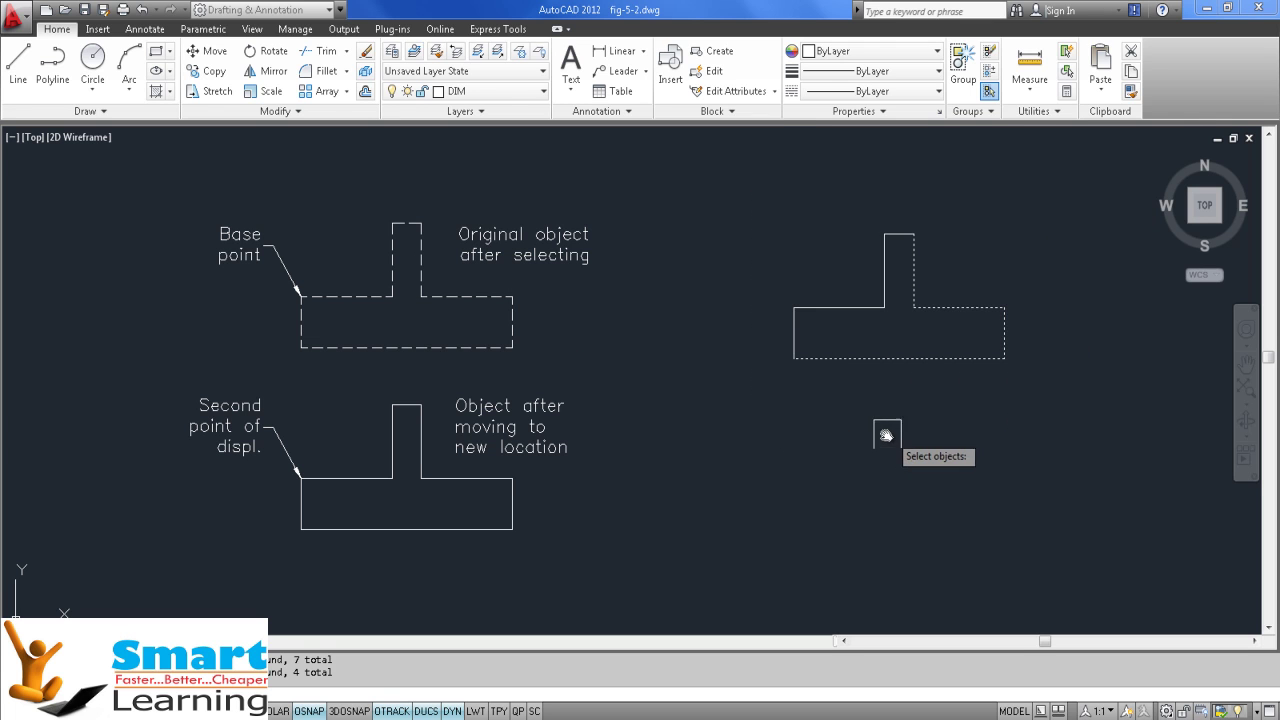
pyautogui.click(1074, 166)
pyautogui.click(712, 433)
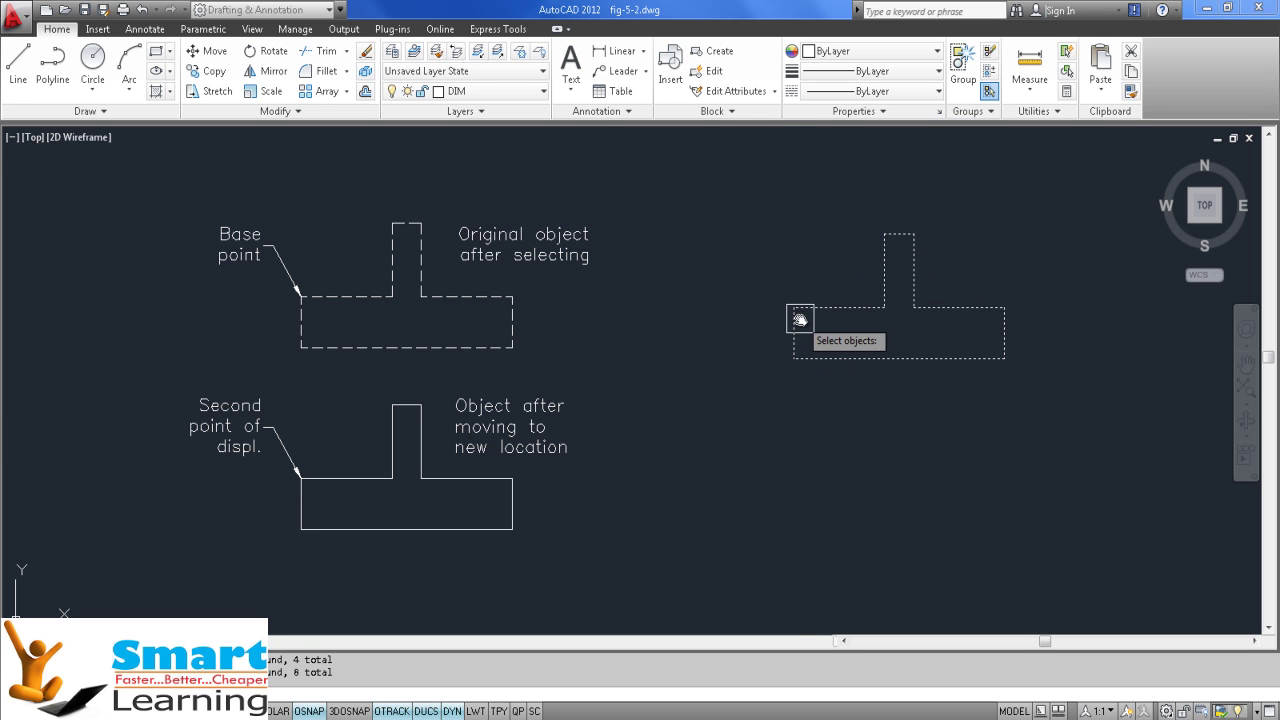
# Move the T-shape straight down from its top-left corner, then view the copying slide
pyautogui.press('Return')
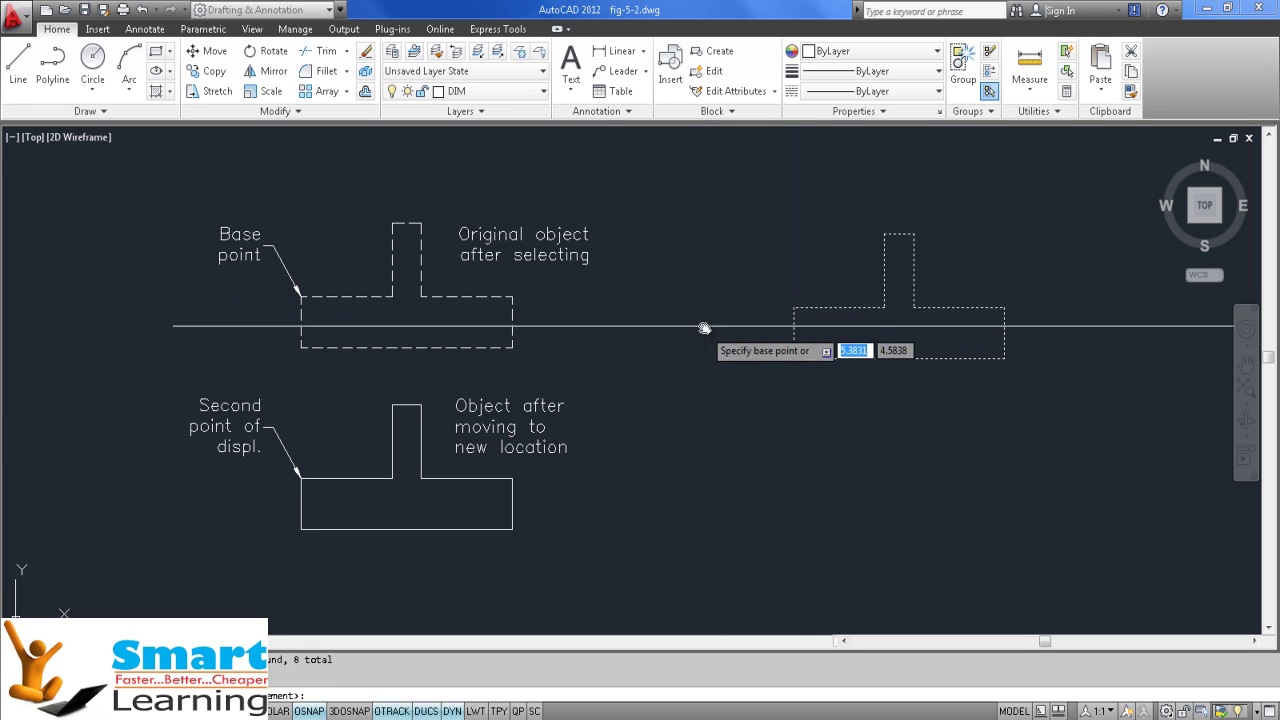
pyautogui.click(794, 308)
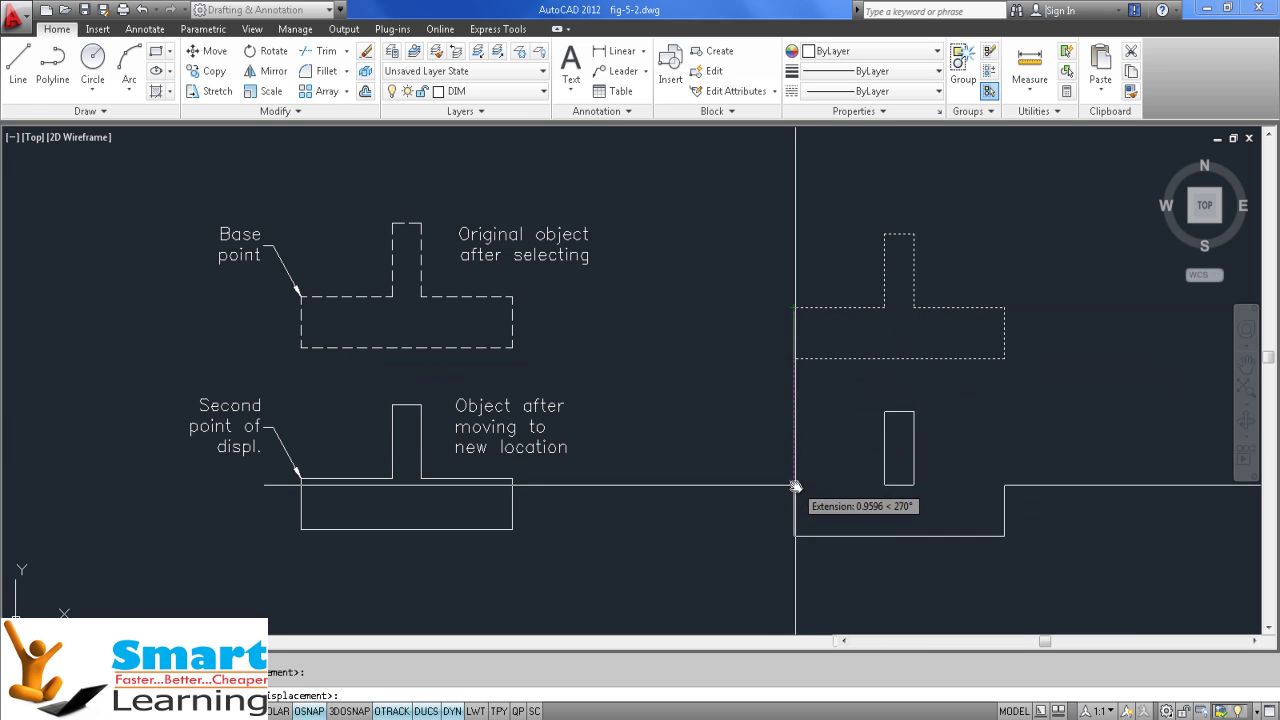
pyautogui.click(795, 485)
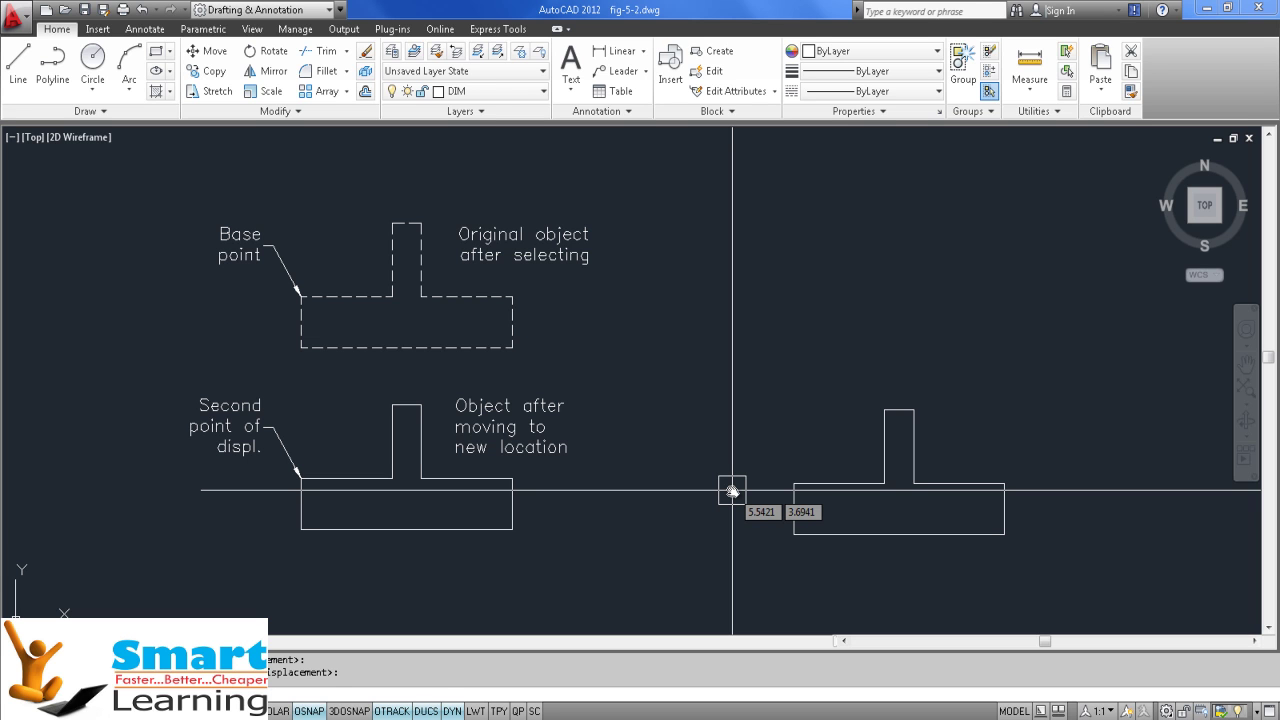
pyautogui.hotkey('alt', 'Tab')
pyautogui.scroll(-1, 745, 485)
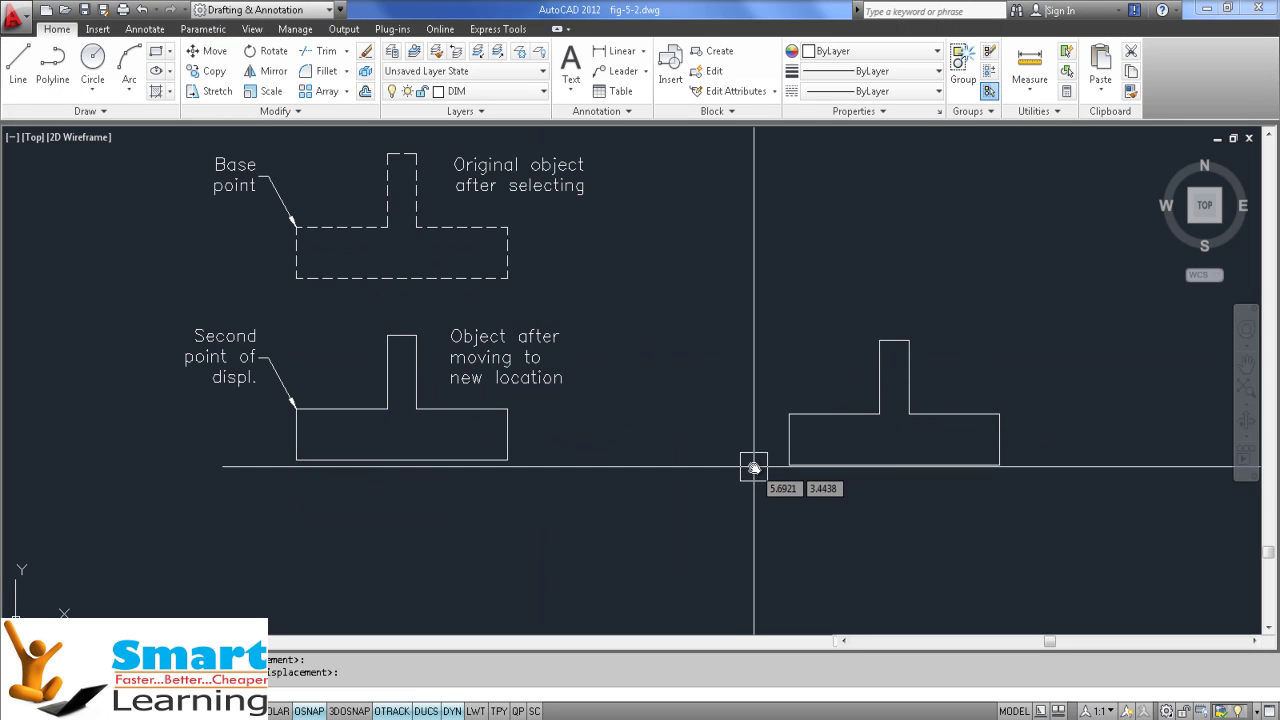
# Copy the crossing-selected T-shape from its top-left corner to a spot directly below
pyautogui.click(214, 90)
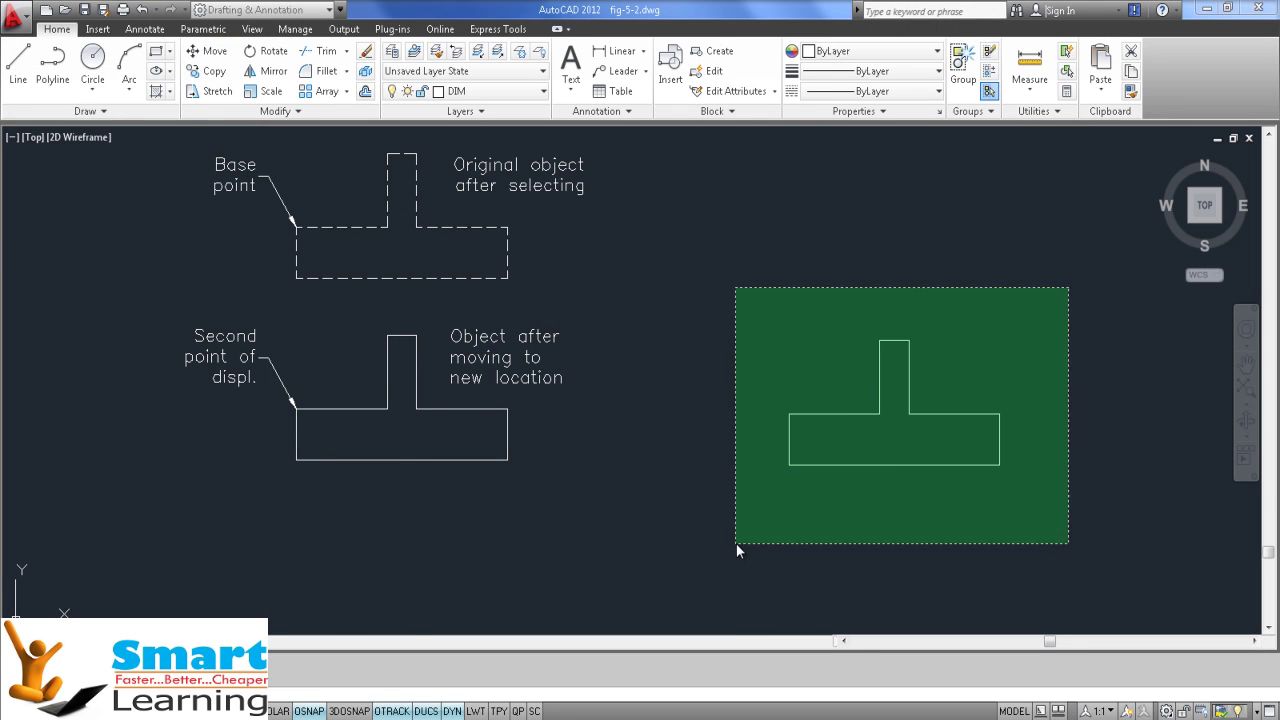
pyautogui.click(742, 540)
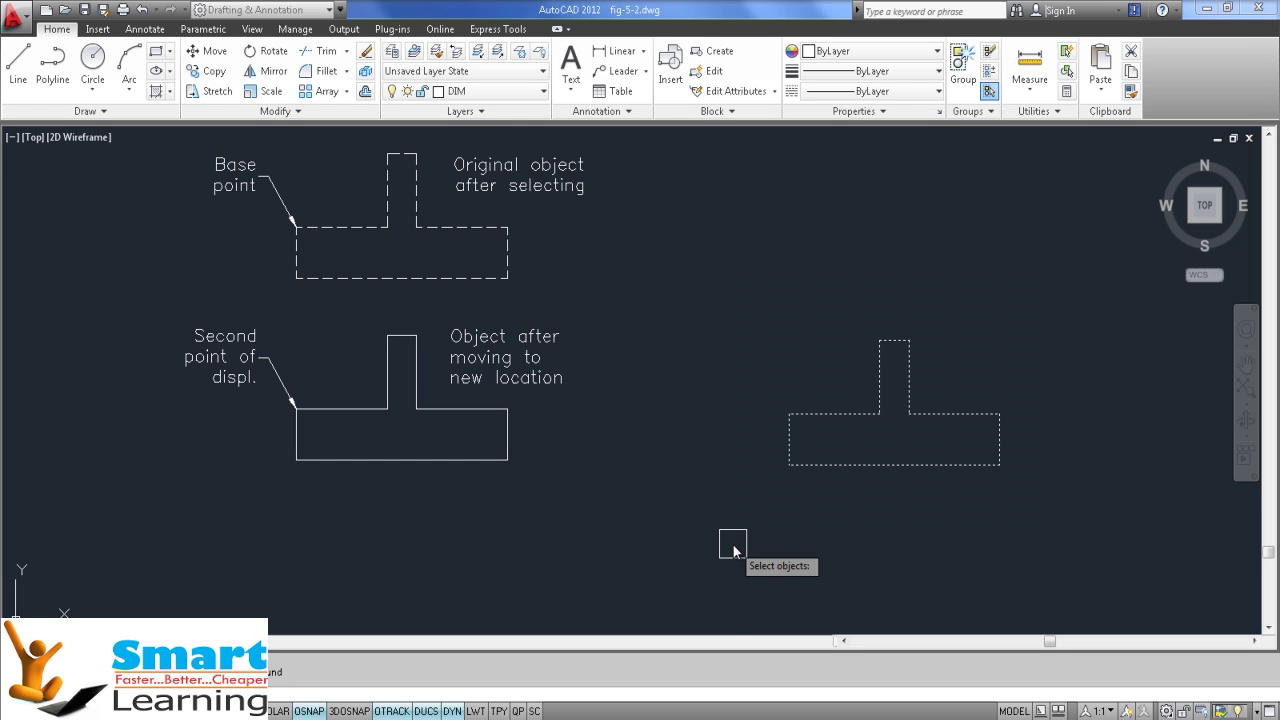
pyautogui.press('Return')
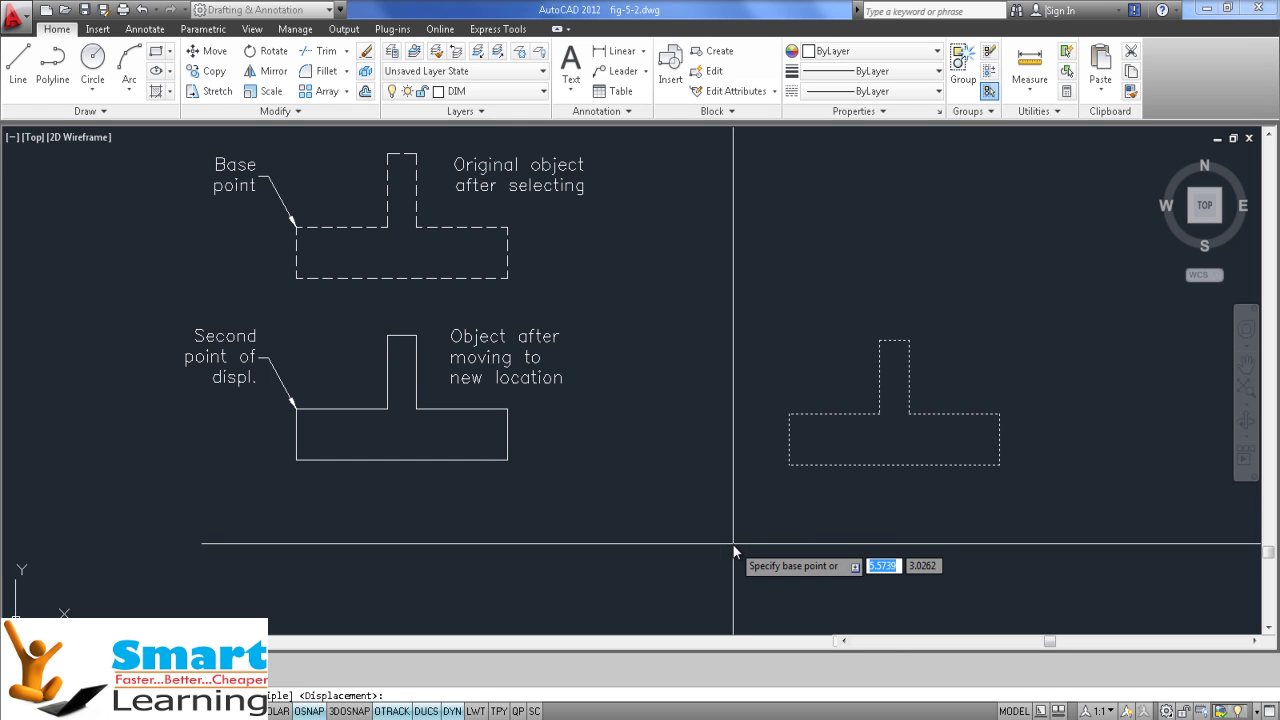
pyautogui.click(790, 413)
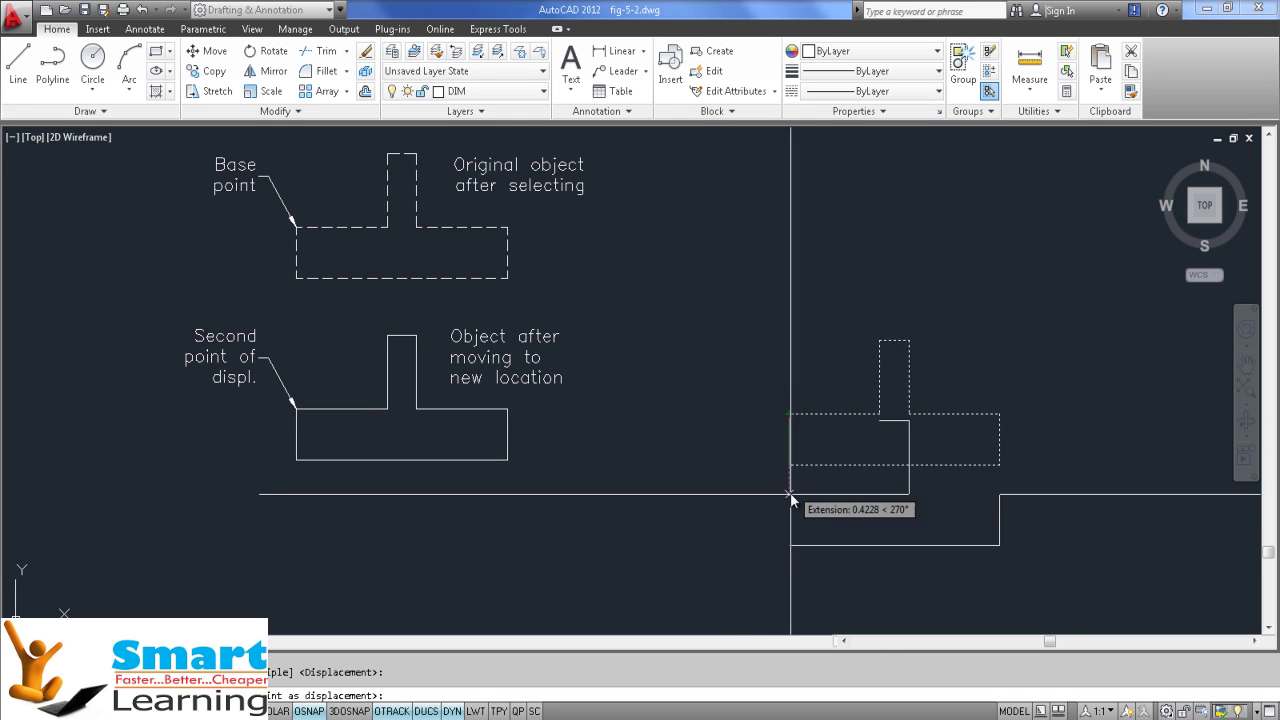
pyautogui.click(790, 565)
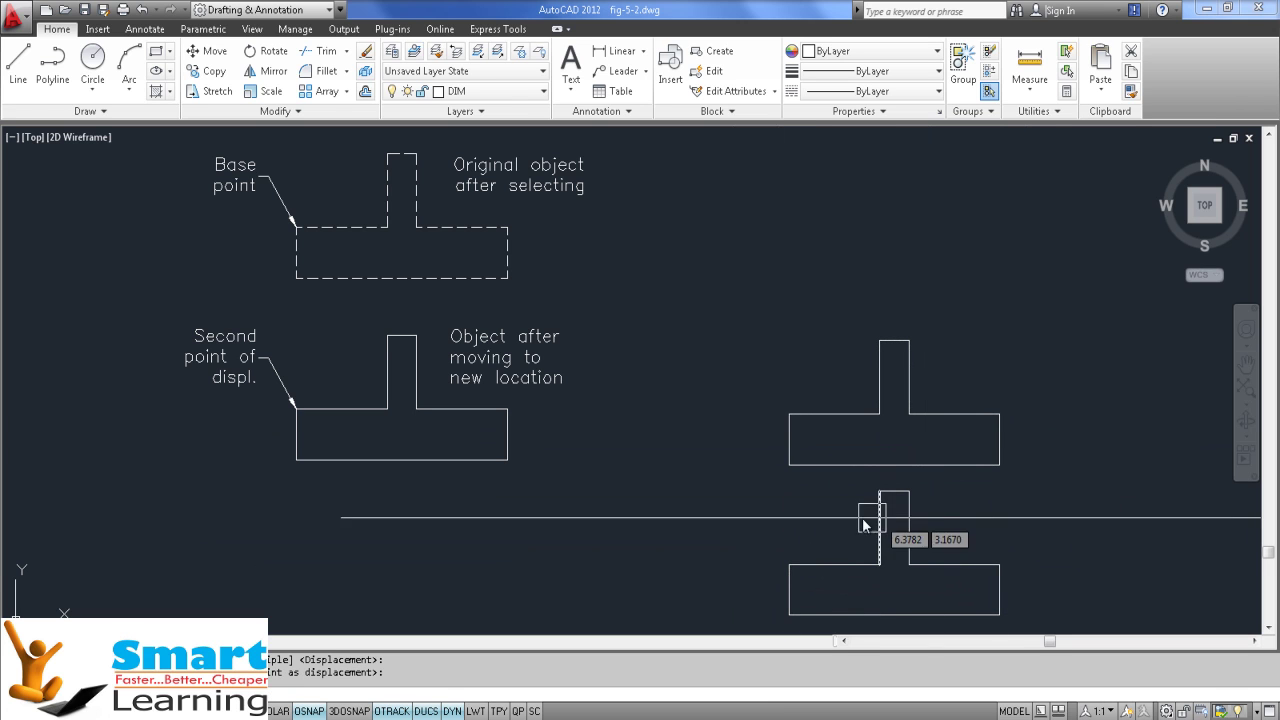